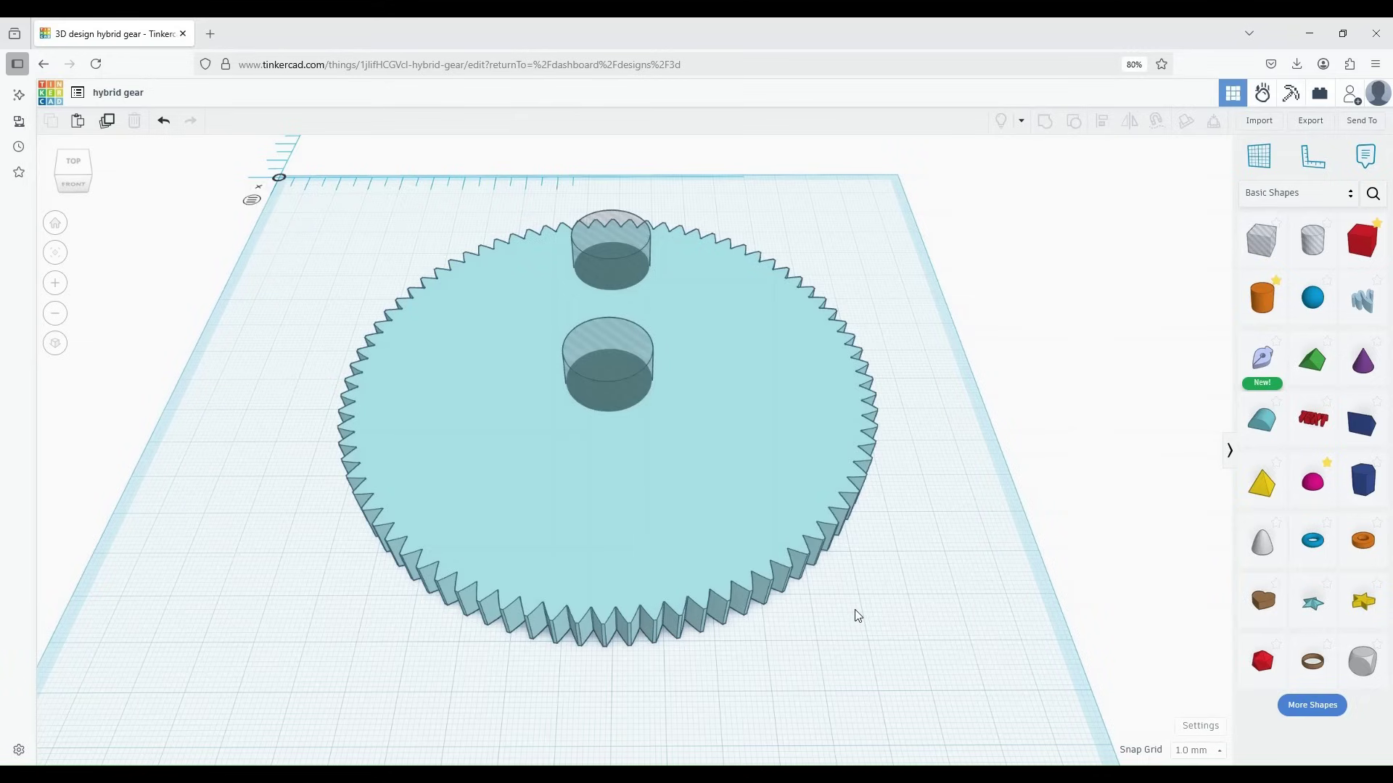
Check the central hole, then select the upper hole cylinder together with the gear
{"action": "left_click", "coordinate": [610, 353]}
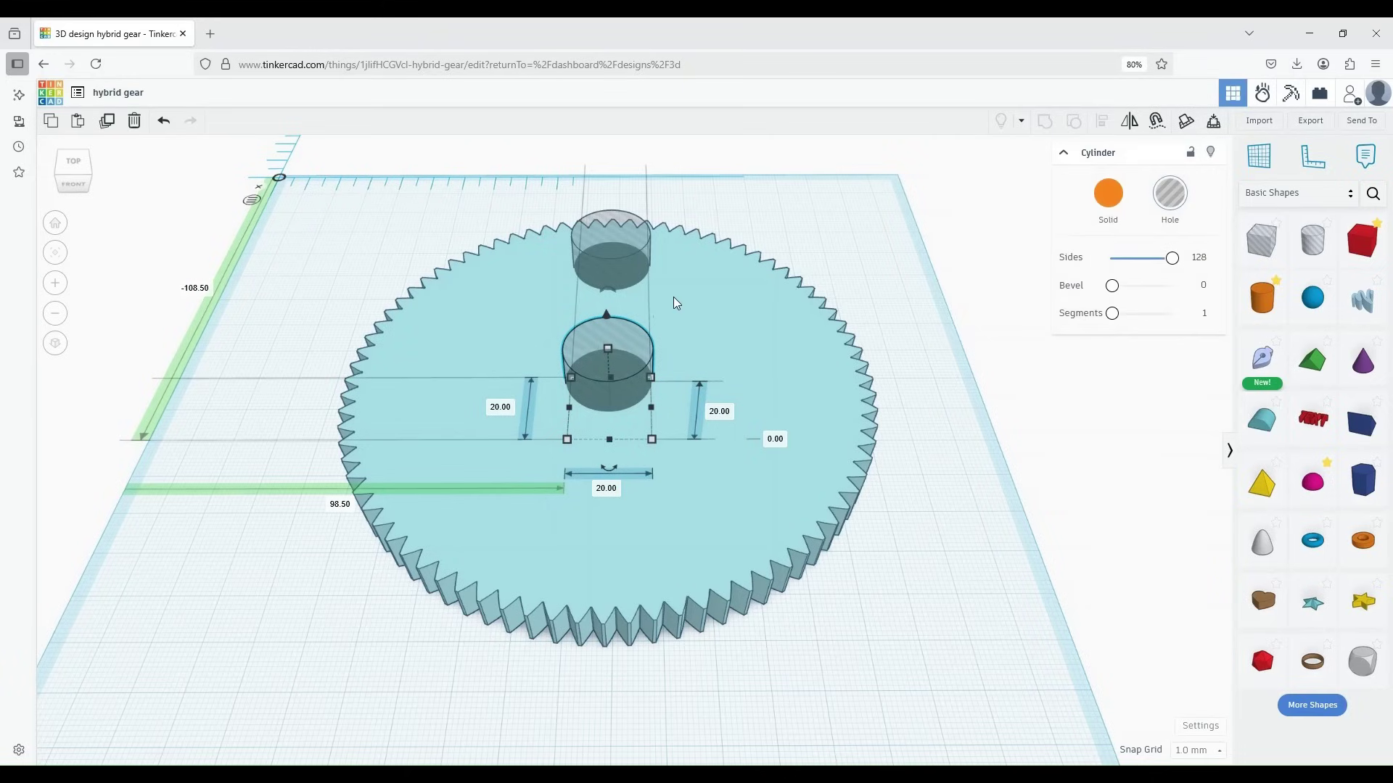
{"action": "left_click", "coordinate": [608, 246]}
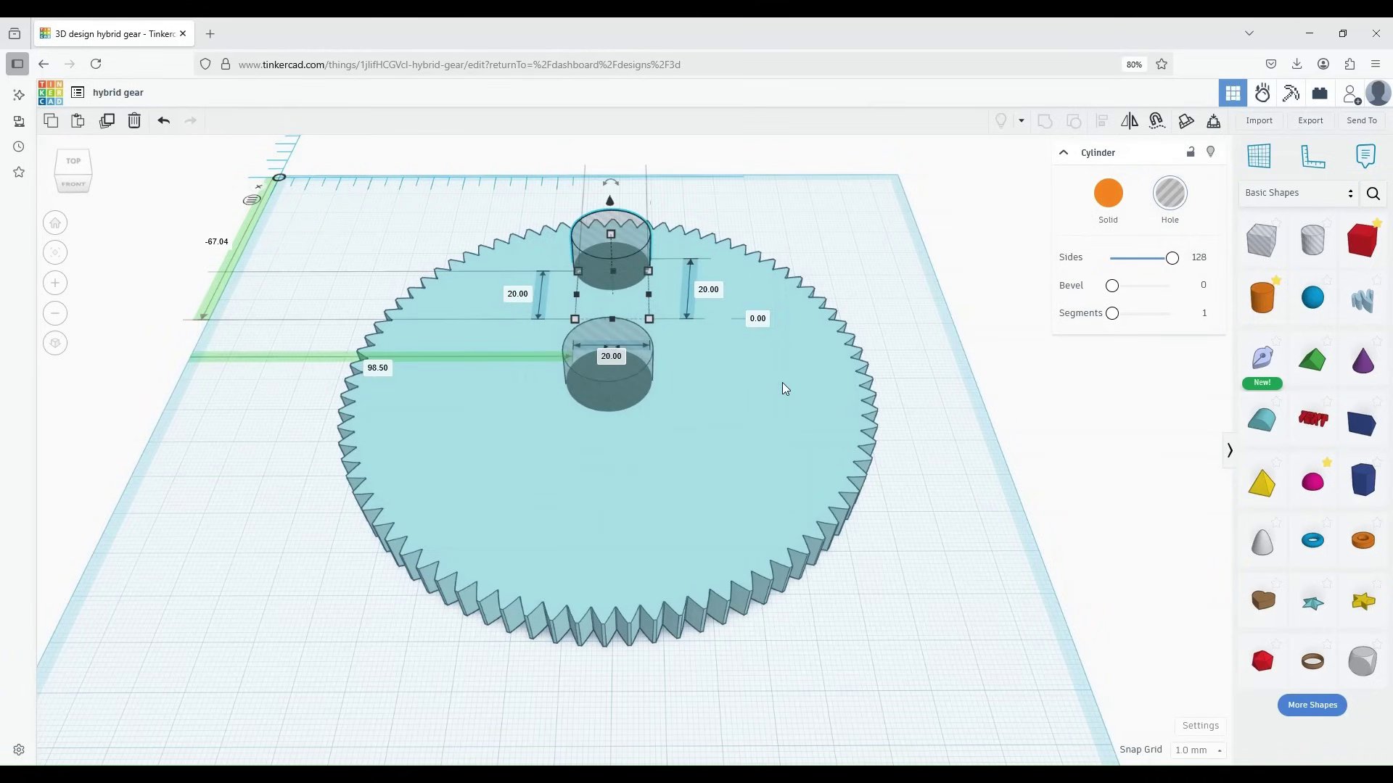
{"action": "left_click", "coordinate": [779, 428], "text": "shift"}
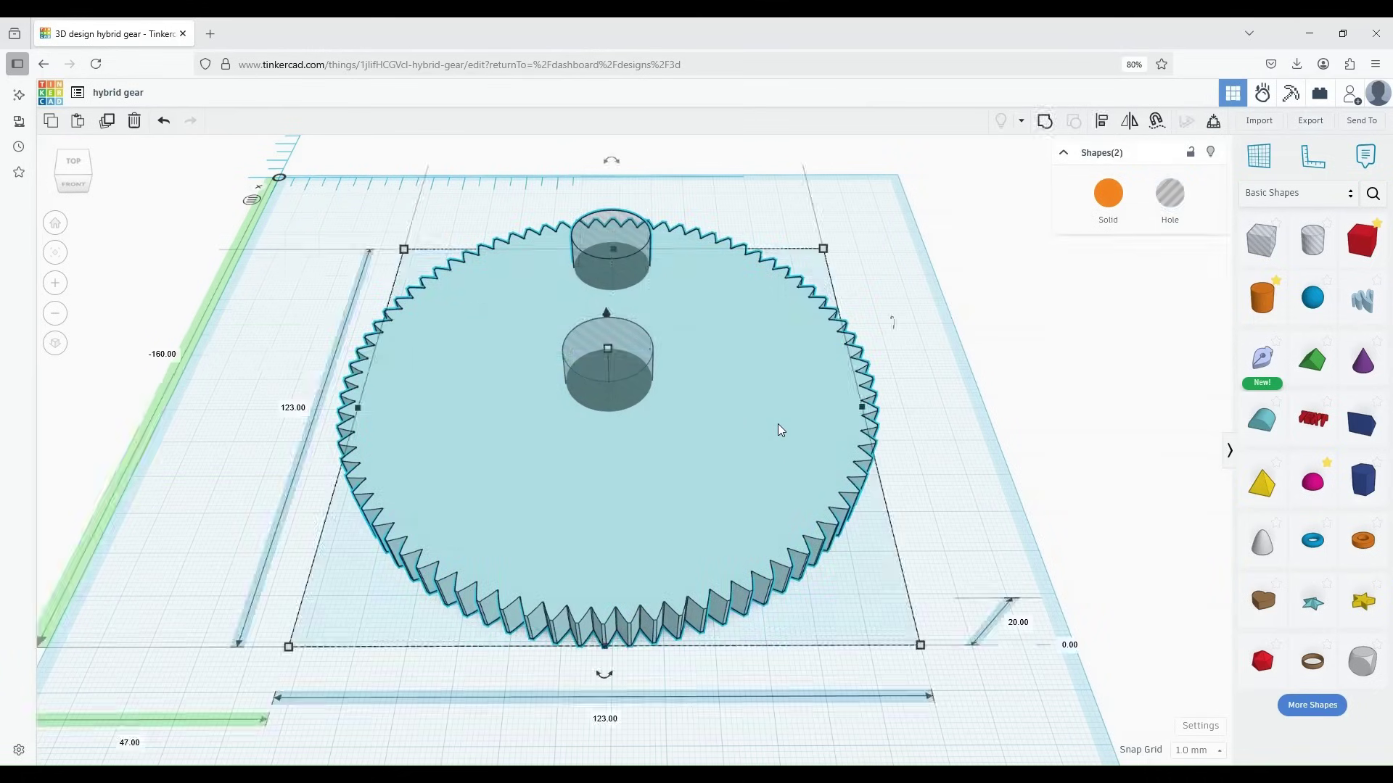
Align the upper hole so it is centred across the gear
{"action": "left_click", "coordinate": [1101, 121]}
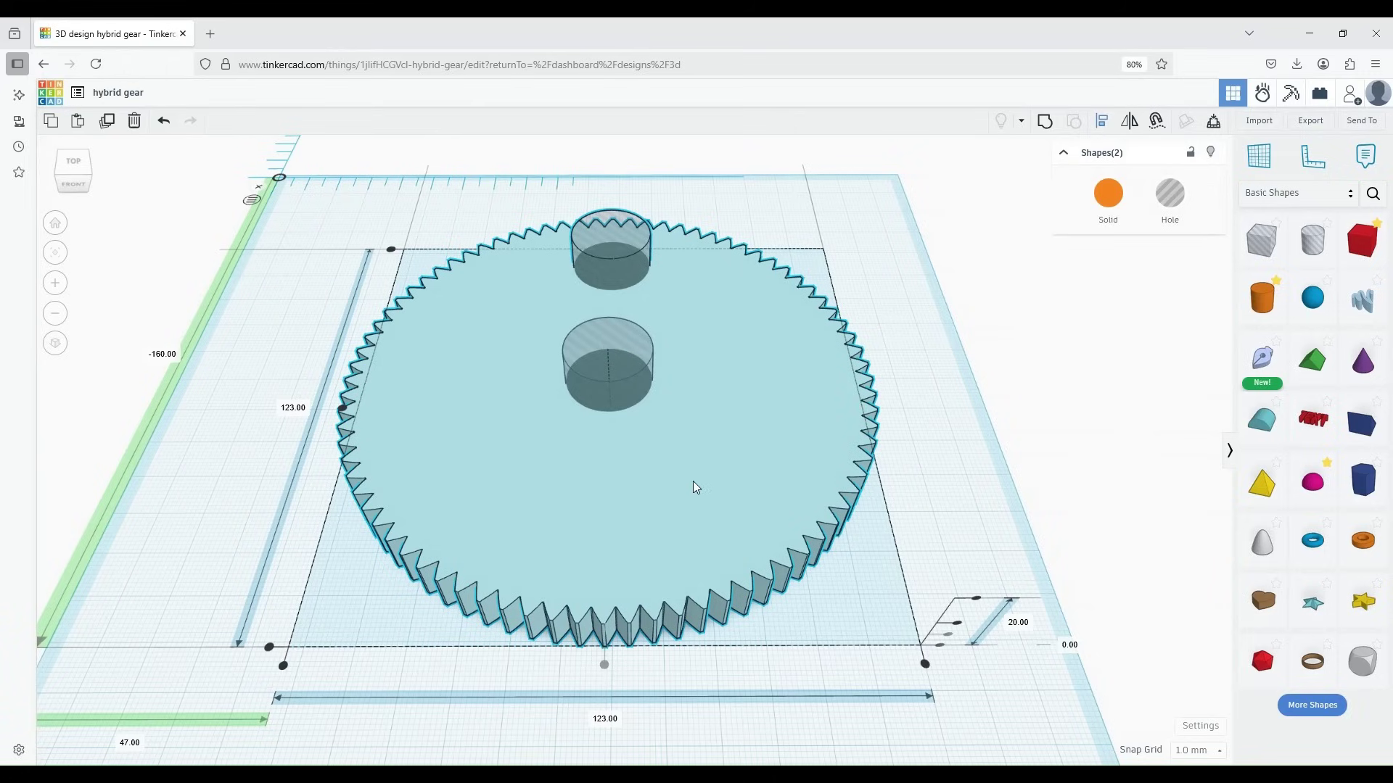
{"action": "left_click", "coordinate": [613, 233]}
{"action": "left_click", "coordinate": [1076, 292]}
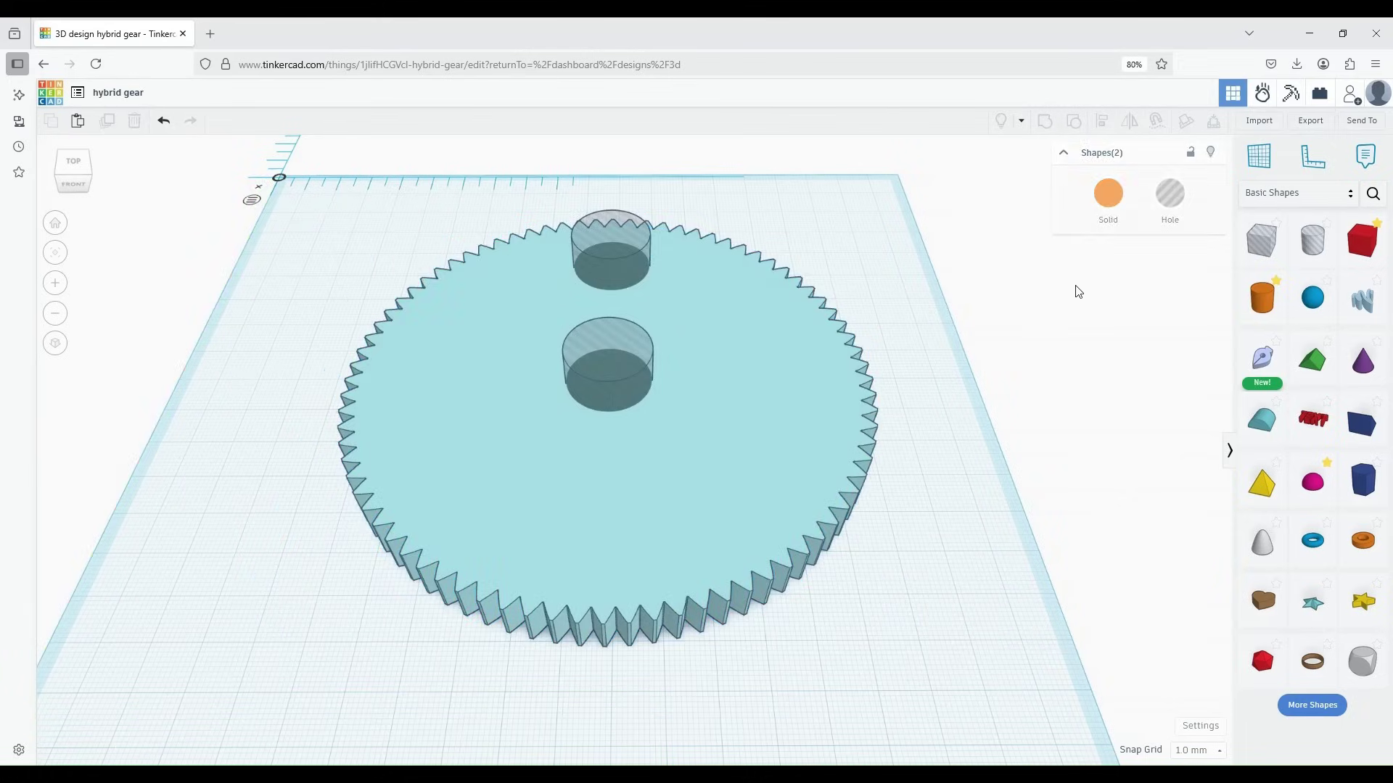
Duplicate the hole and rotate copies around the gear's centre to form the ring
{"action": "left_click_drag", "start_coordinate": [556, 200], "coordinate": [662, 270]}
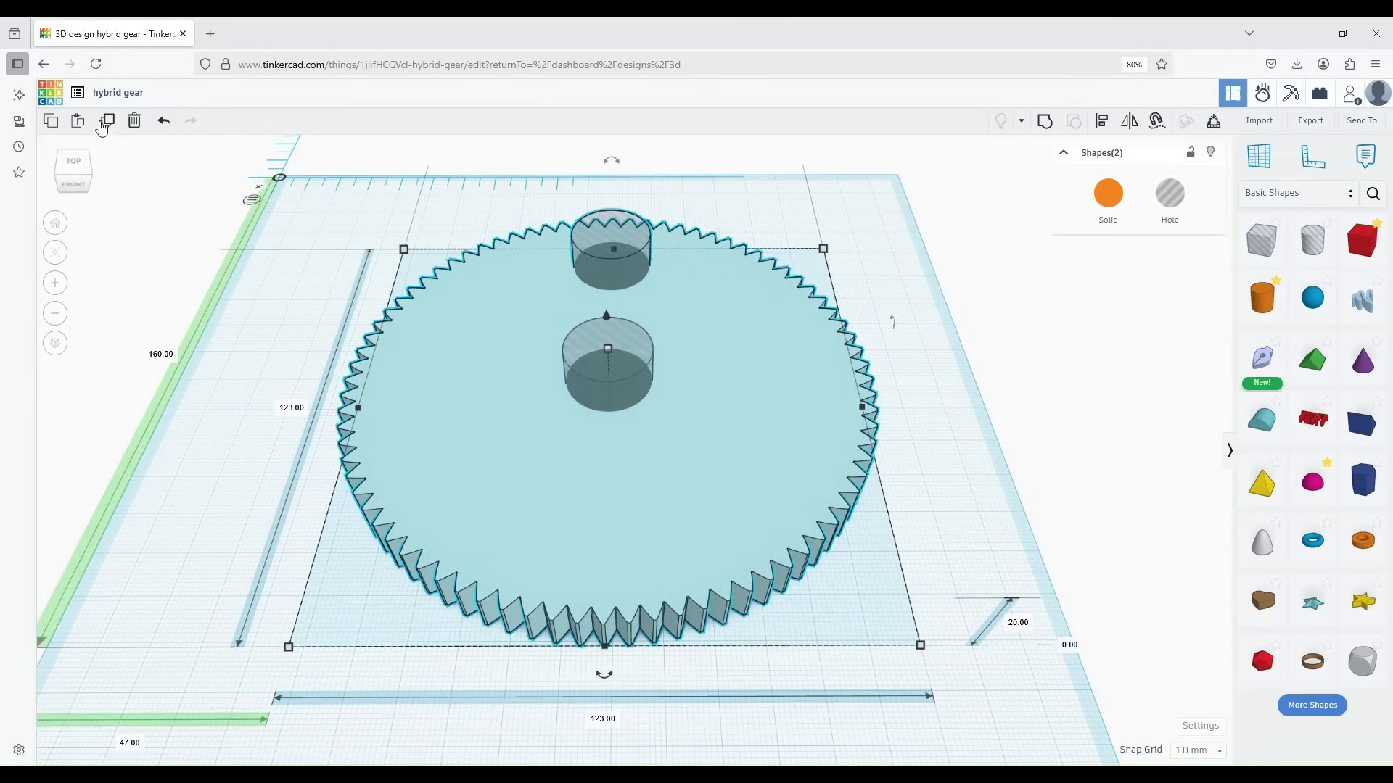
{"action": "left_click", "coordinate": [108, 123]}
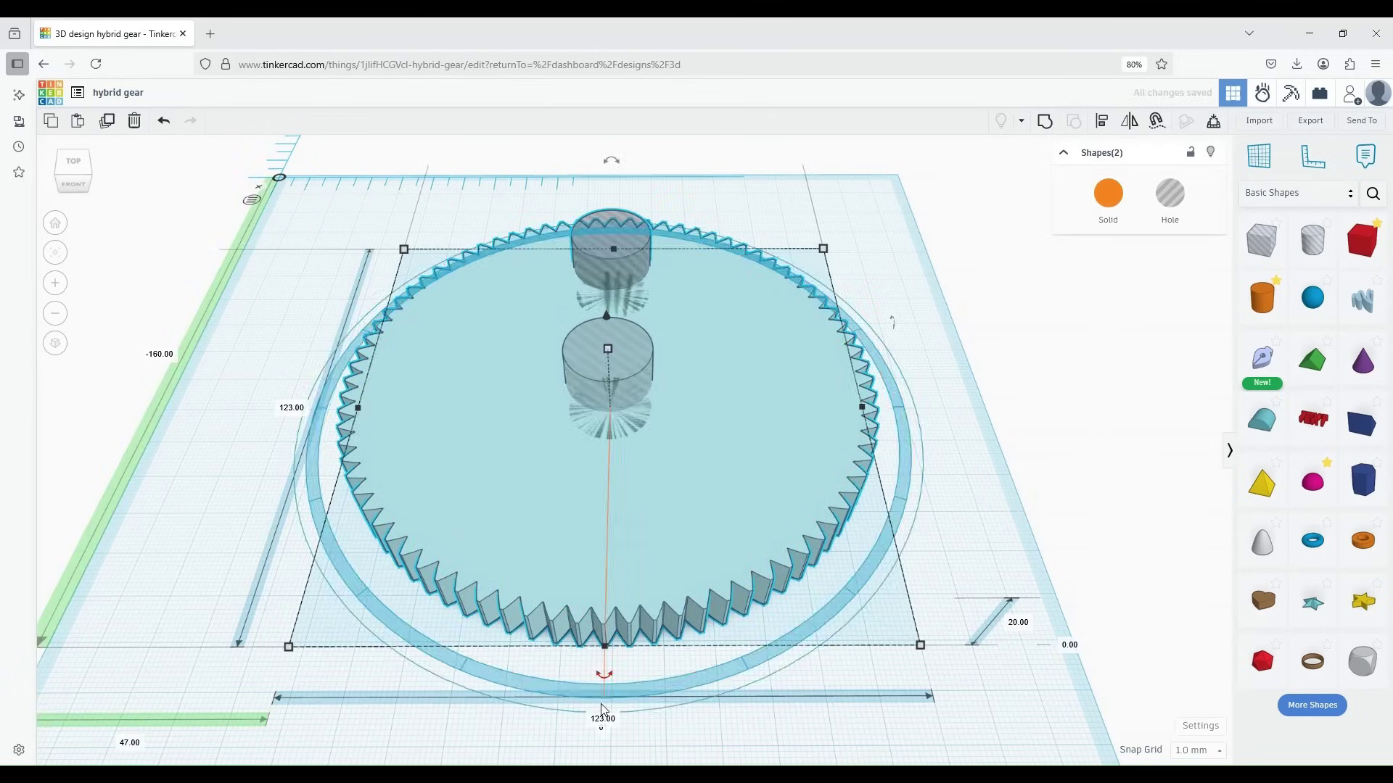
{"action": "left_click_drag", "start_coordinate": [606, 682], "coordinate": [316, 478]}
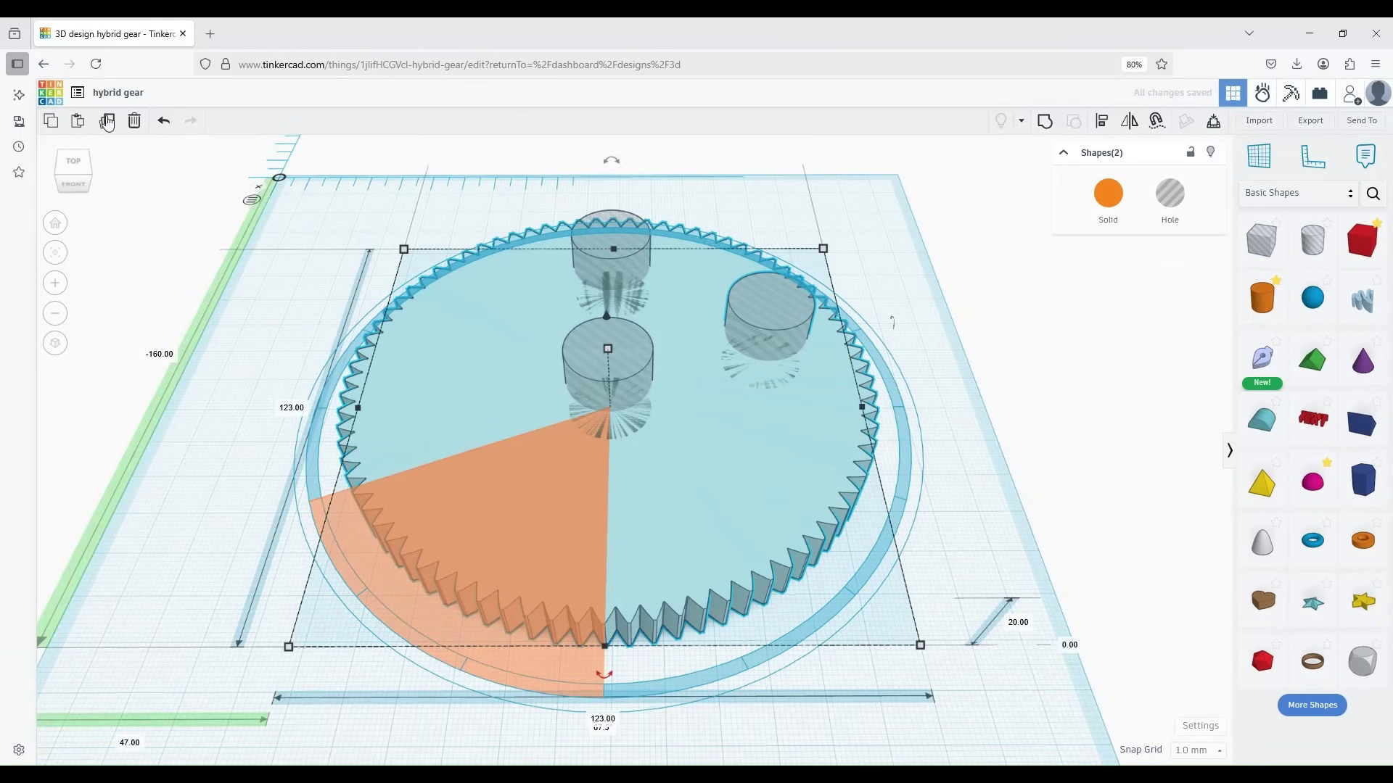
{"action": "left_click", "coordinate": [107, 122]}
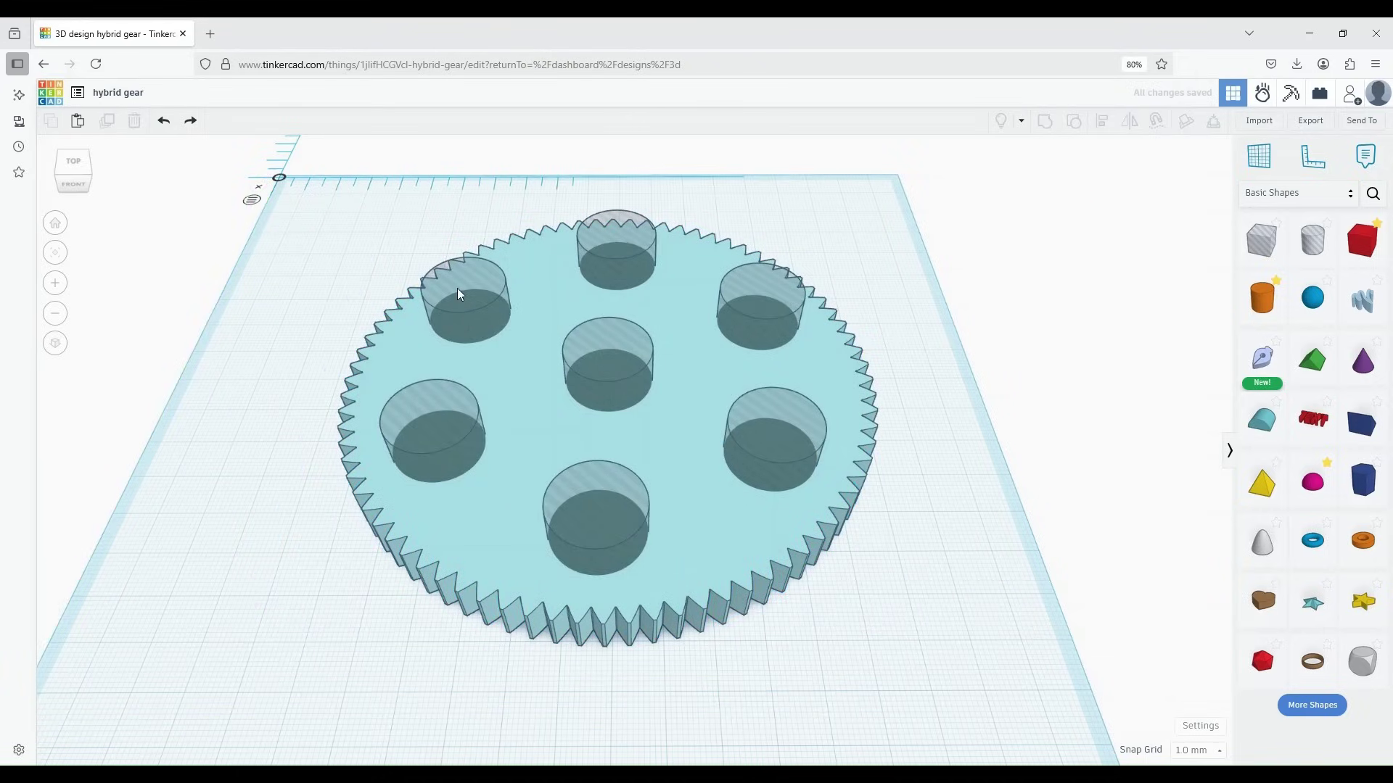
Group the gear with all seven holes to cut them, and set its height to 5 mm
{"action": "left_click_drag", "start_coordinate": [316, 215], "coordinate": [925, 645]}
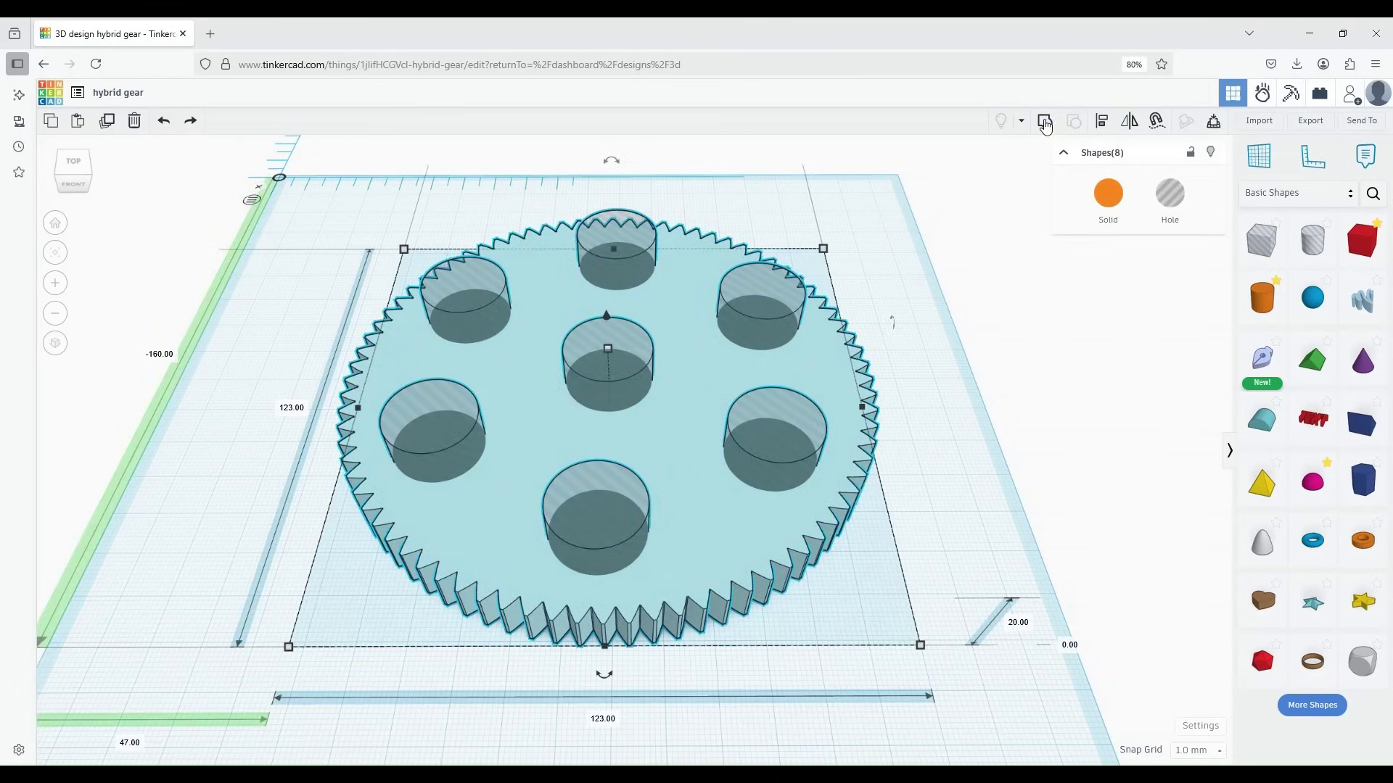
{"action": "left_click", "coordinate": [1045, 122]}
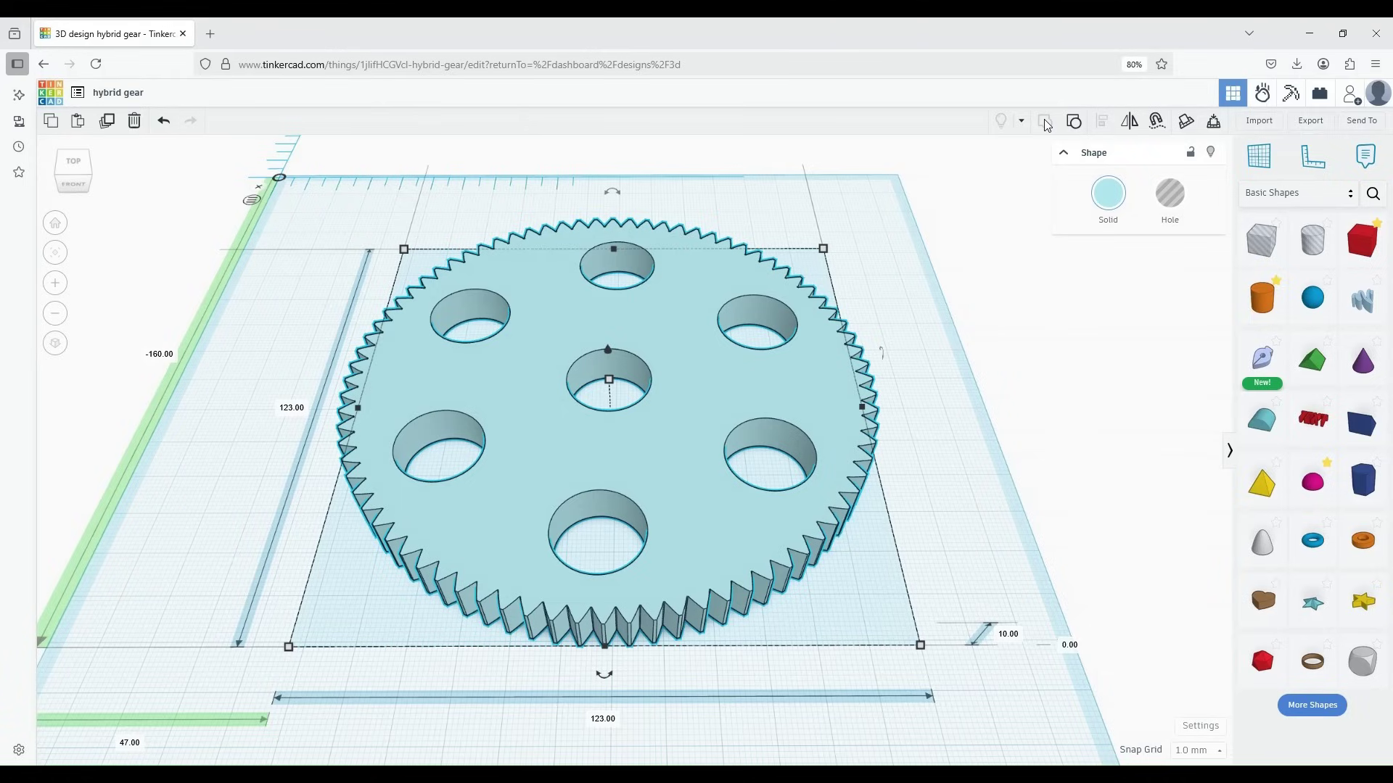
{"action": "left_click", "coordinate": [1007, 635]}
{"action": "type", "text": "5"}
{"action": "key", "text": "Return"}
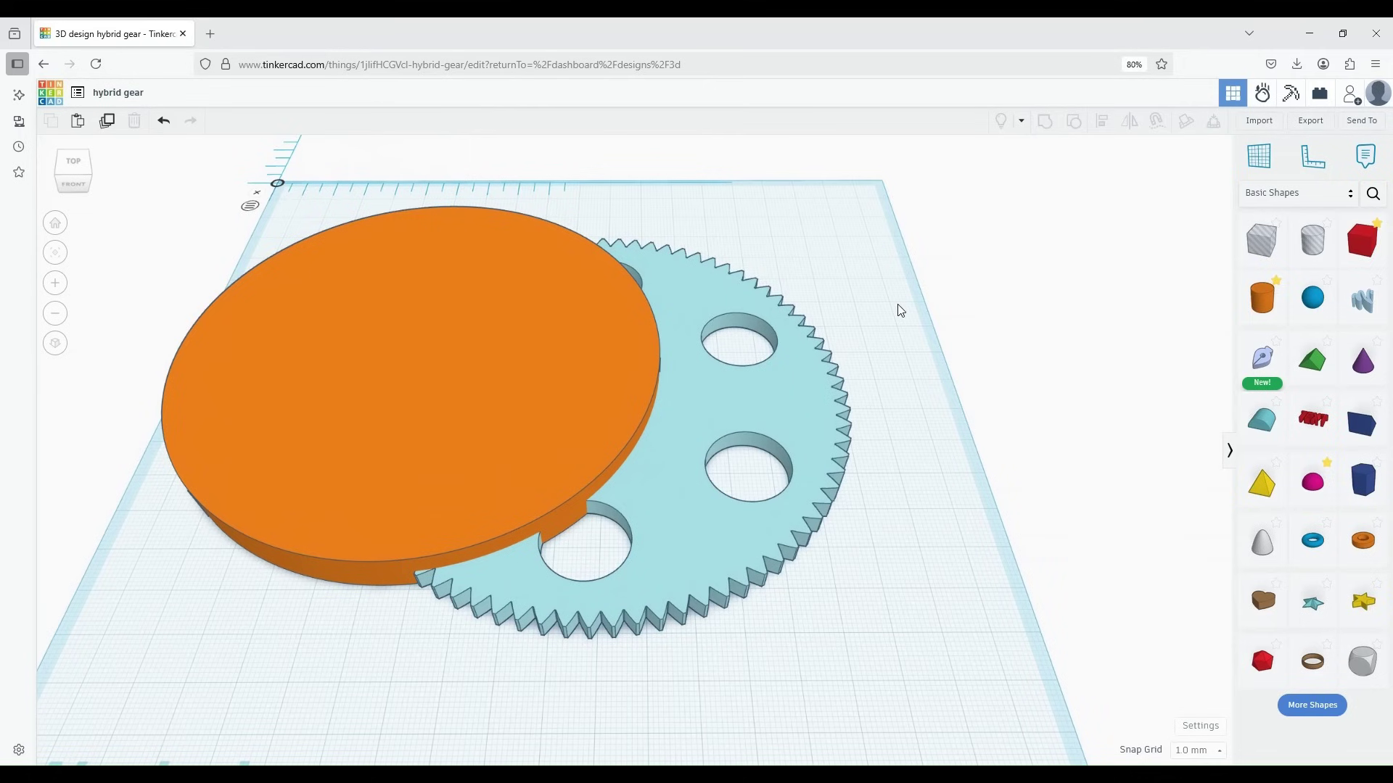
Move the gear out from under the orange disc and raise its elevation off the workplane
{"action": "left_click", "coordinate": [533, 355]}
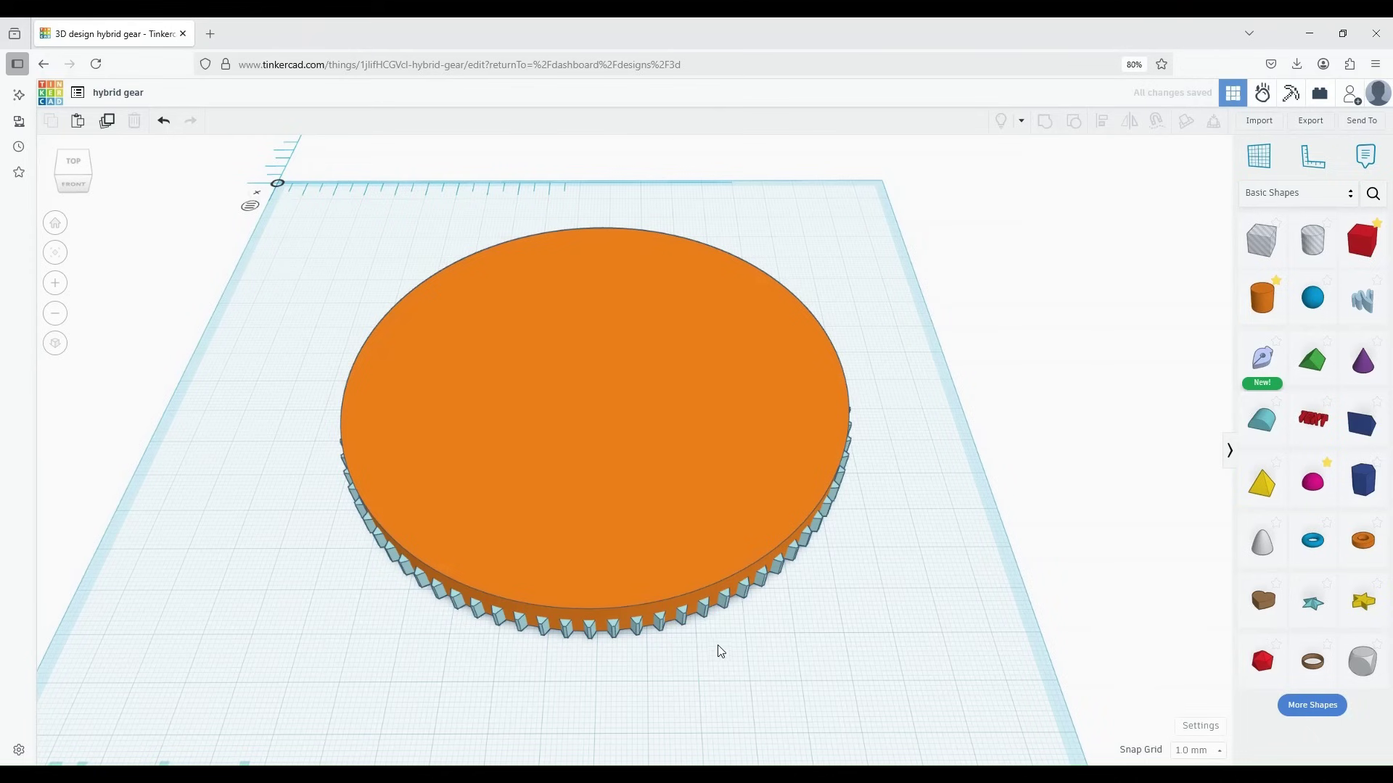
{"action": "left_click_drag", "start_coordinate": [703, 611], "coordinate": [406, 335]}
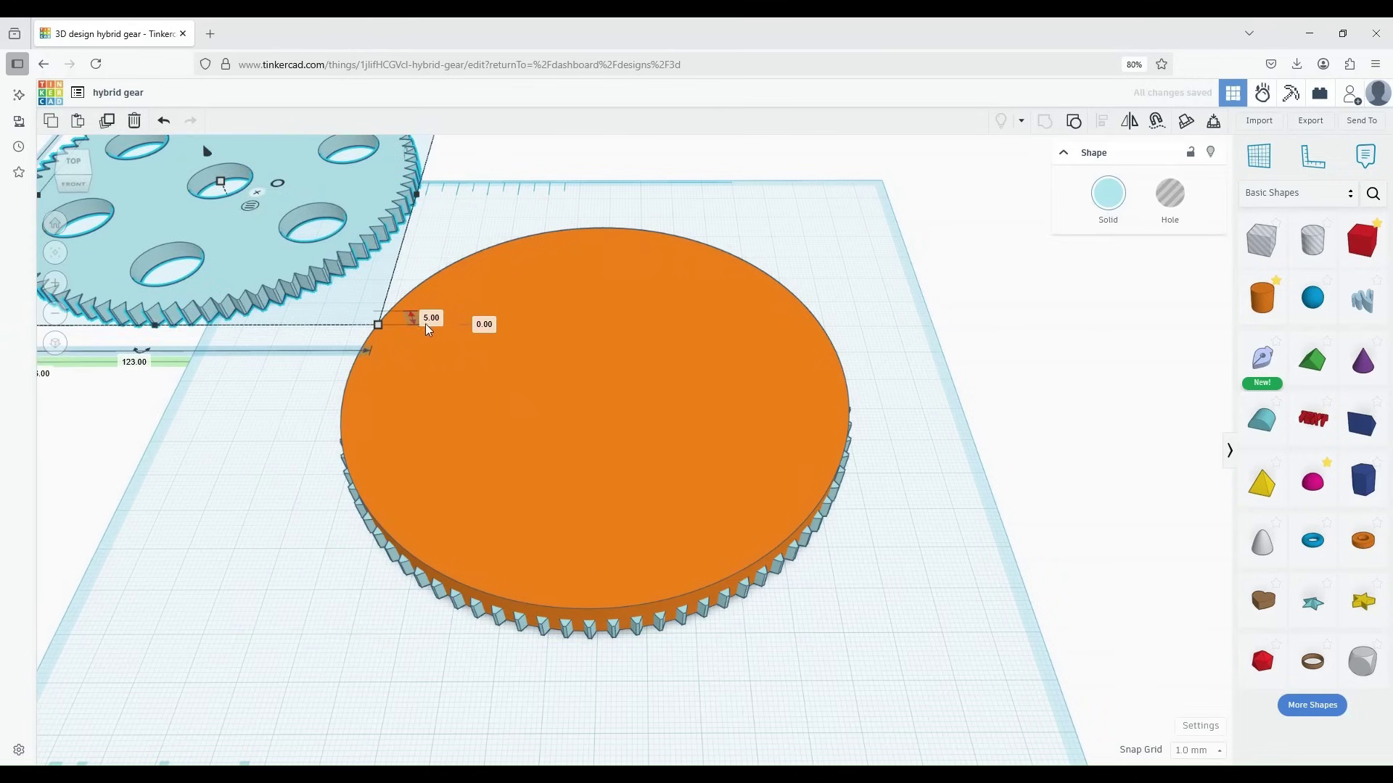
{"action": "left_click", "coordinate": [428, 321]}
{"action": "type", "text": "10"}
{"action": "key", "text": "Return"}
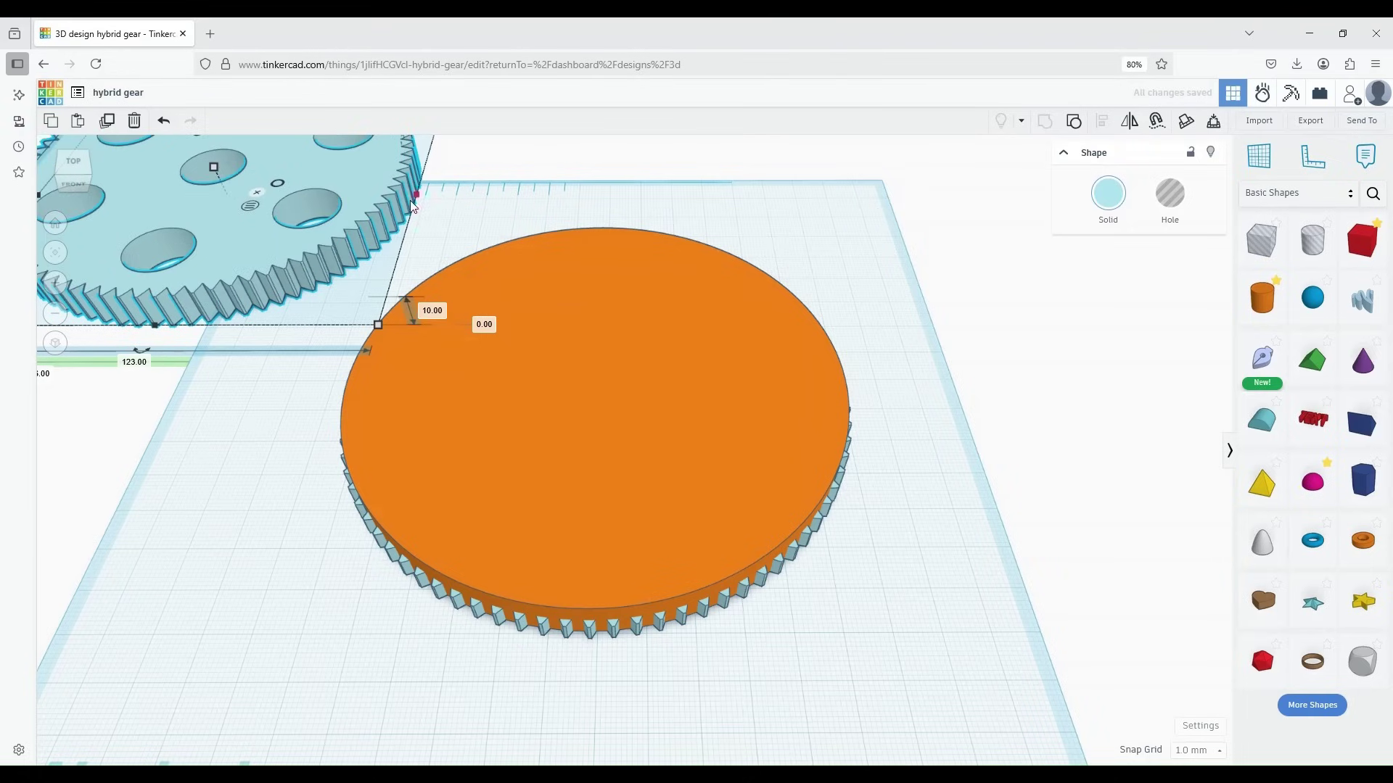
{"action": "left_click_drag", "start_coordinate": [366, 207], "coordinate": [688, 620]}
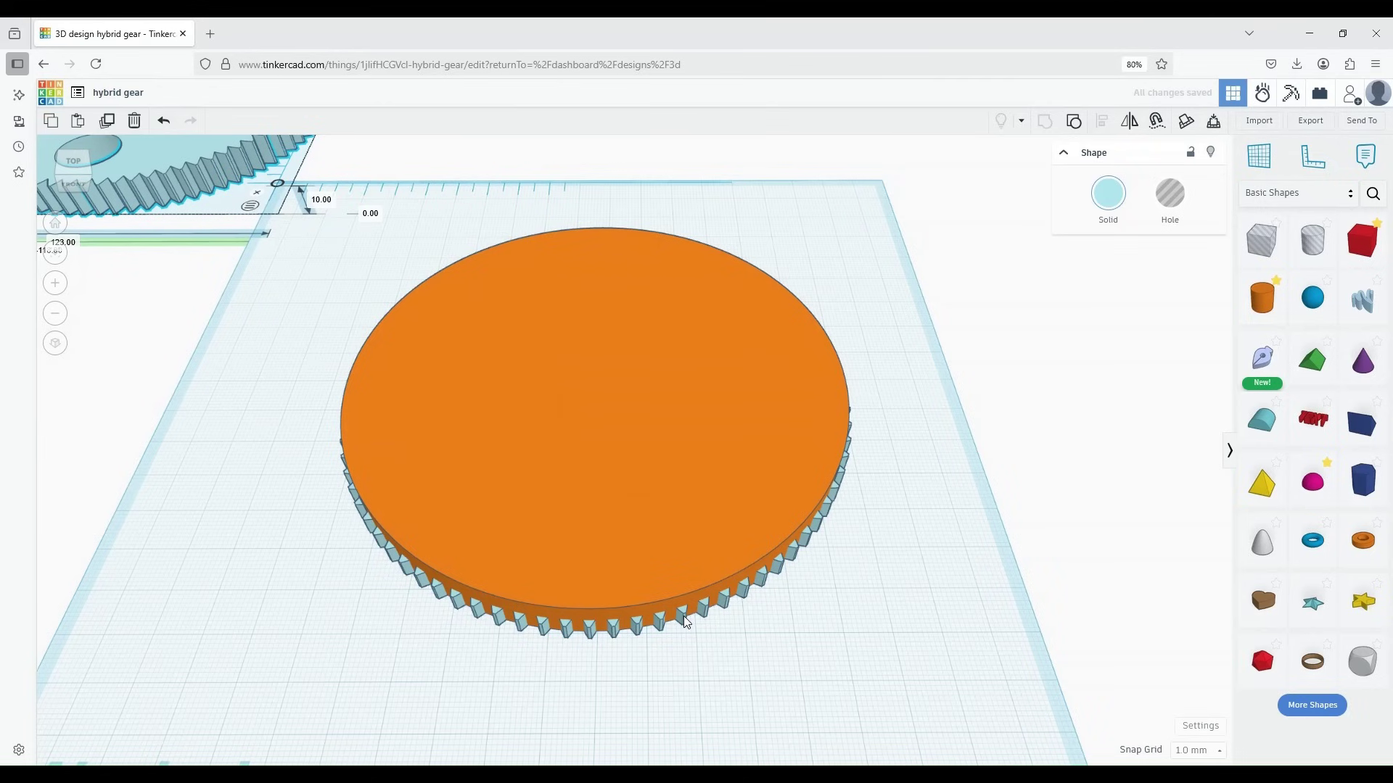
Ungroup the orange disc into its hole cylinders, then select the toothed gear
{"action": "left_click", "coordinate": [685, 622]}
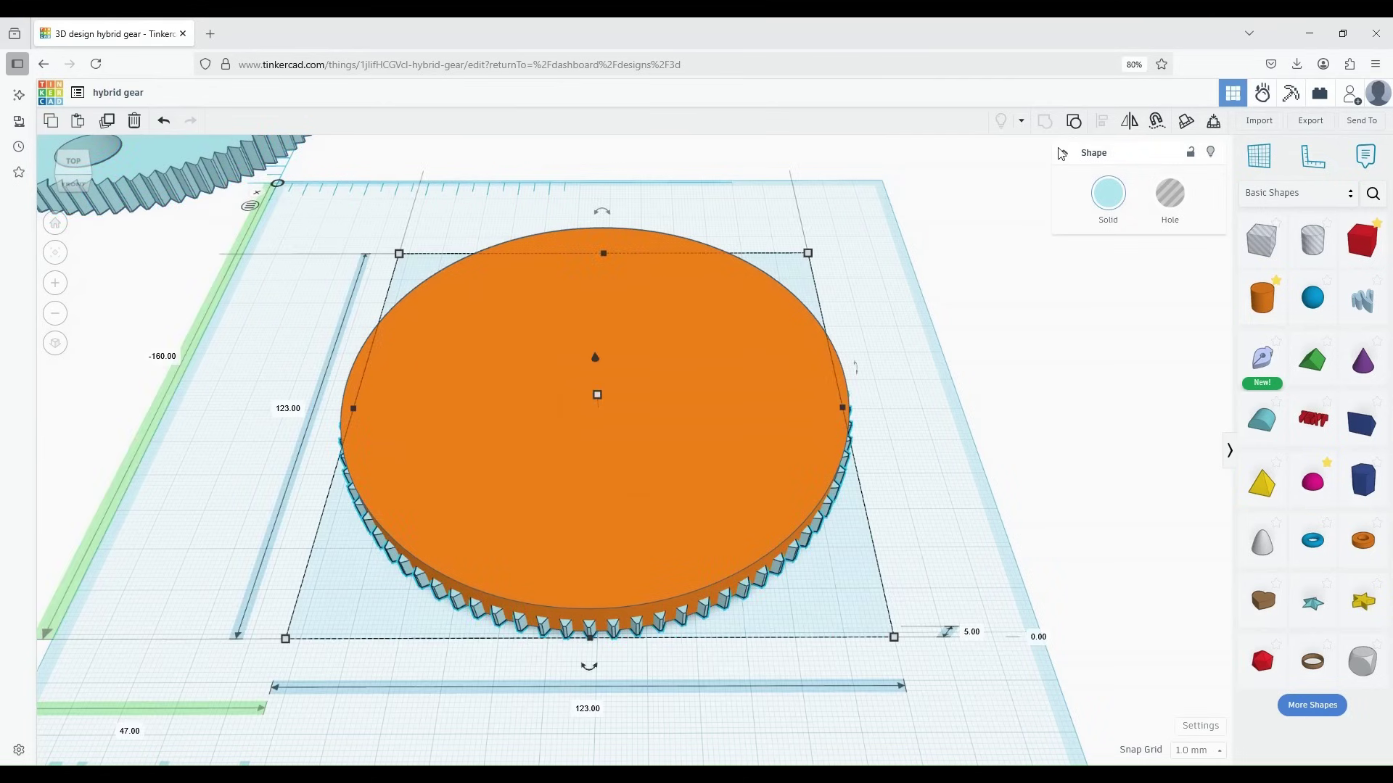
{"action": "left_click", "coordinate": [1073, 120]}
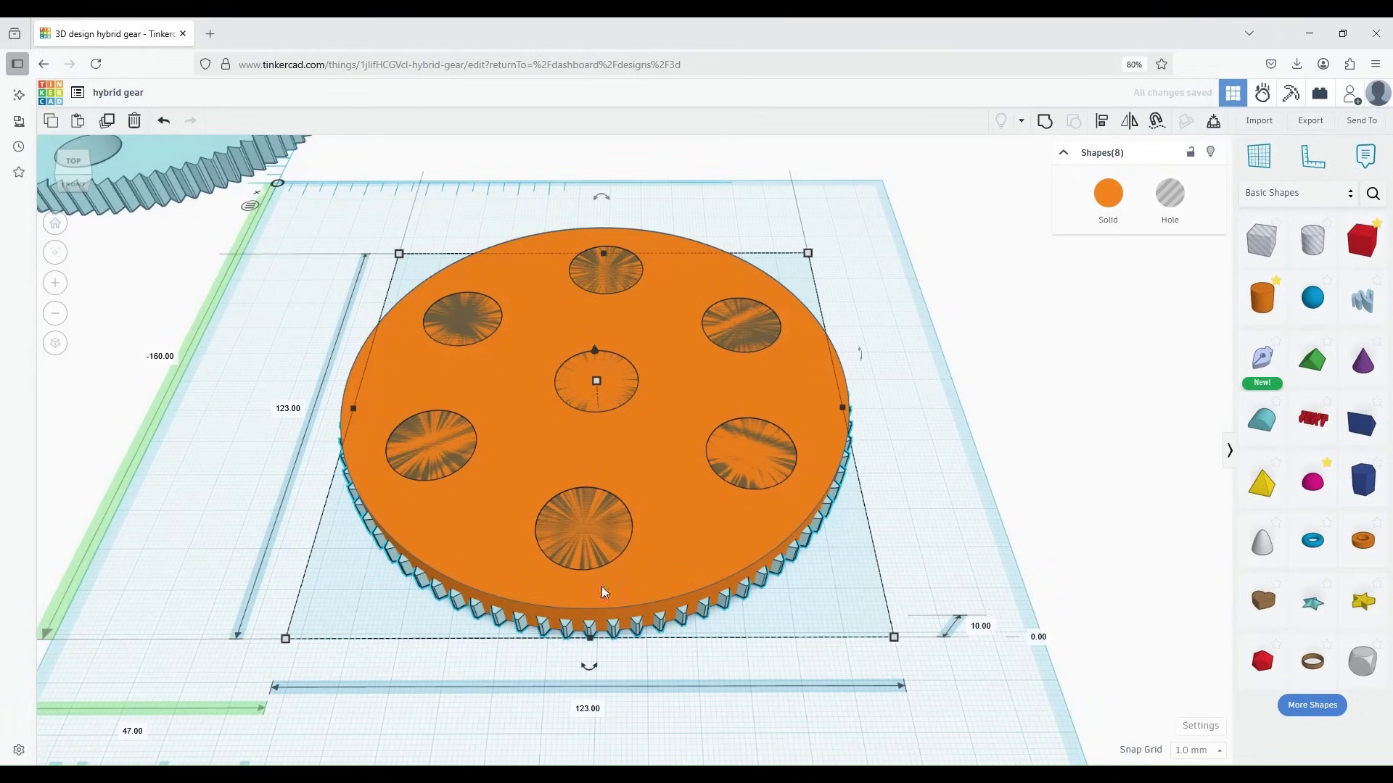
{"action": "left_click", "coordinate": [936, 512]}
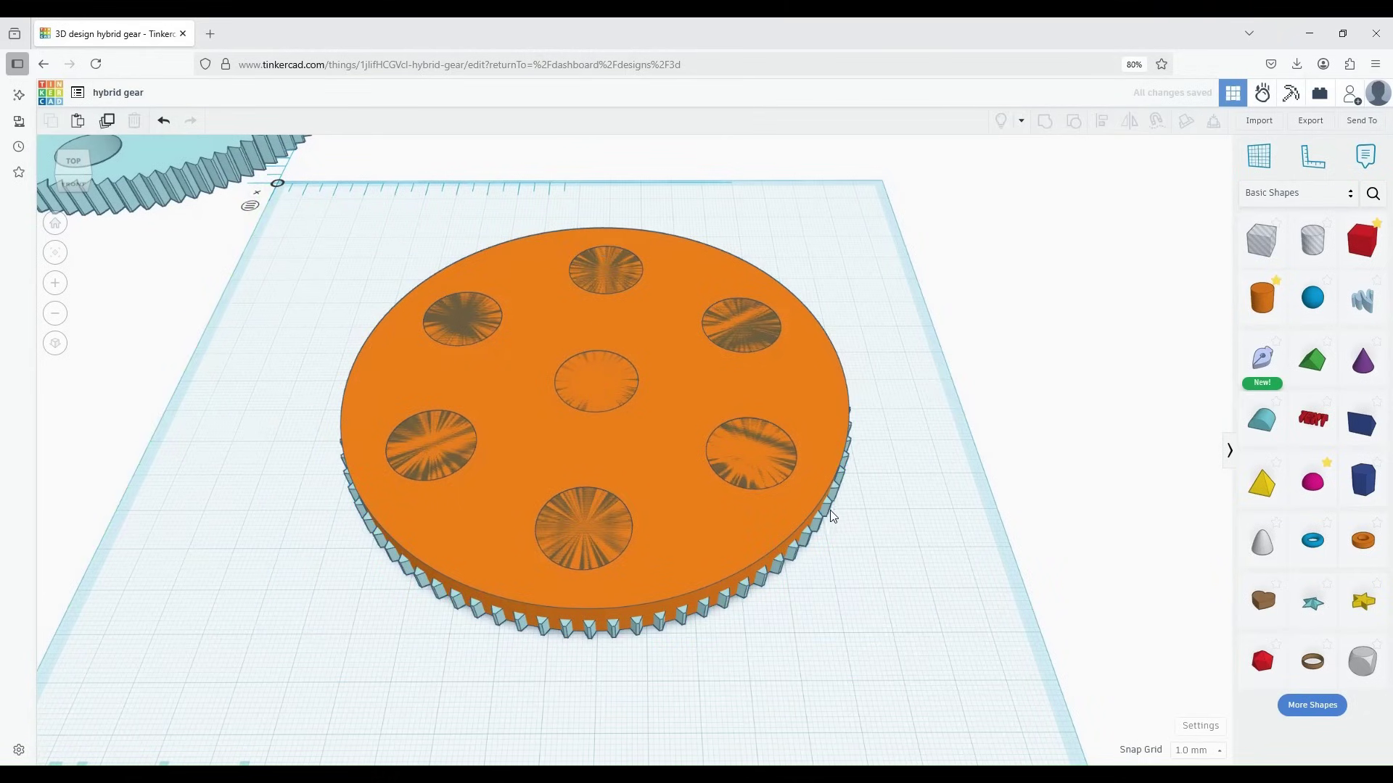
{"action": "left_click", "coordinate": [827, 512]}
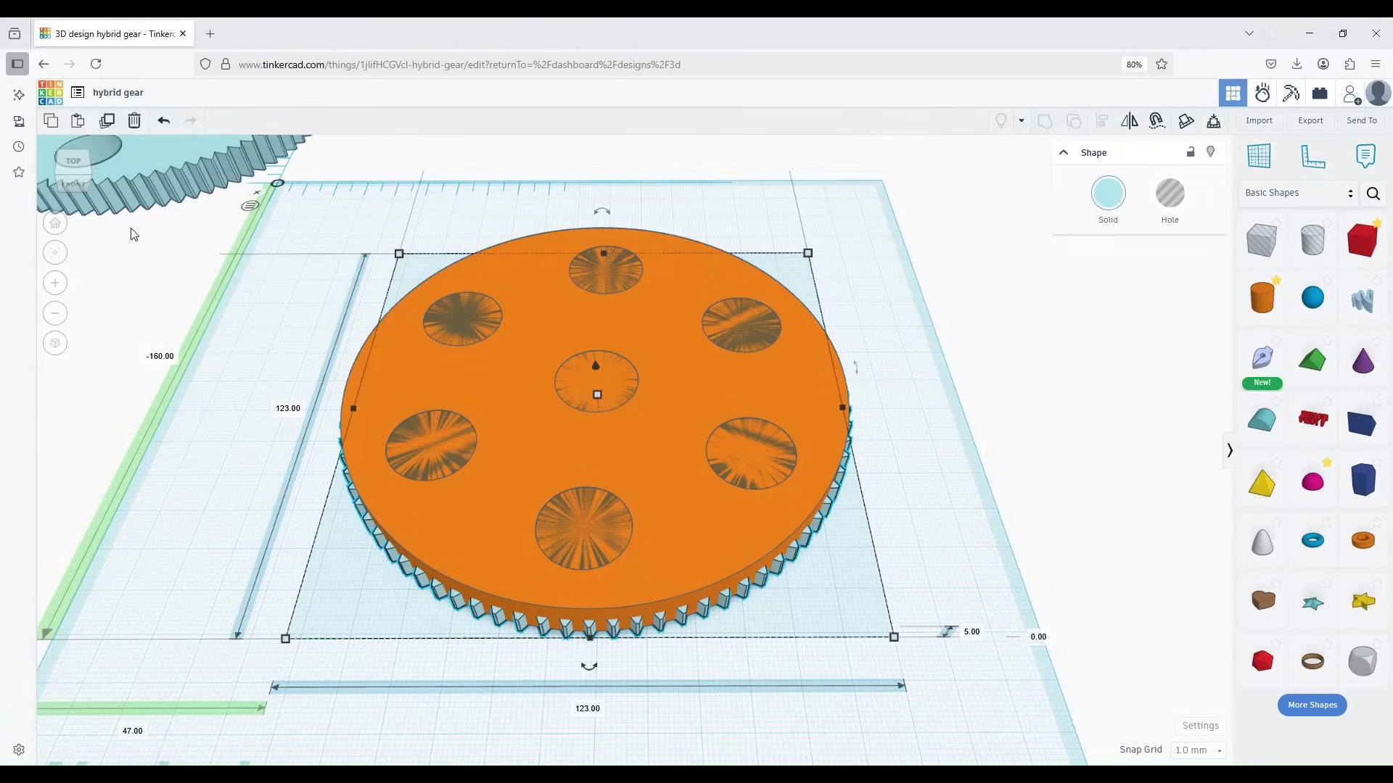
Delete the toothed gear and centre a solid cylinder pin on the upper-right ring hole
{"action": "left_click", "coordinate": [134, 120]}
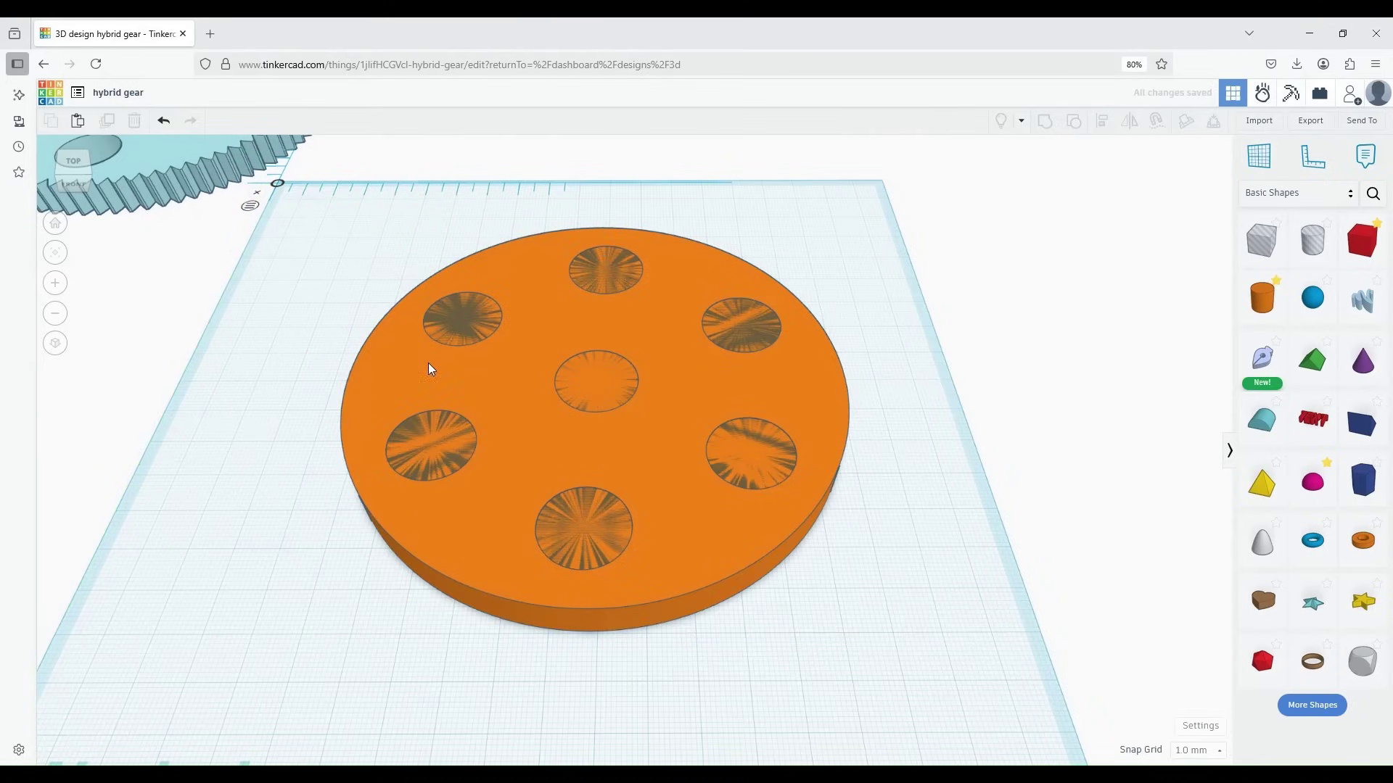
{"action": "left_click", "coordinate": [457, 324]}
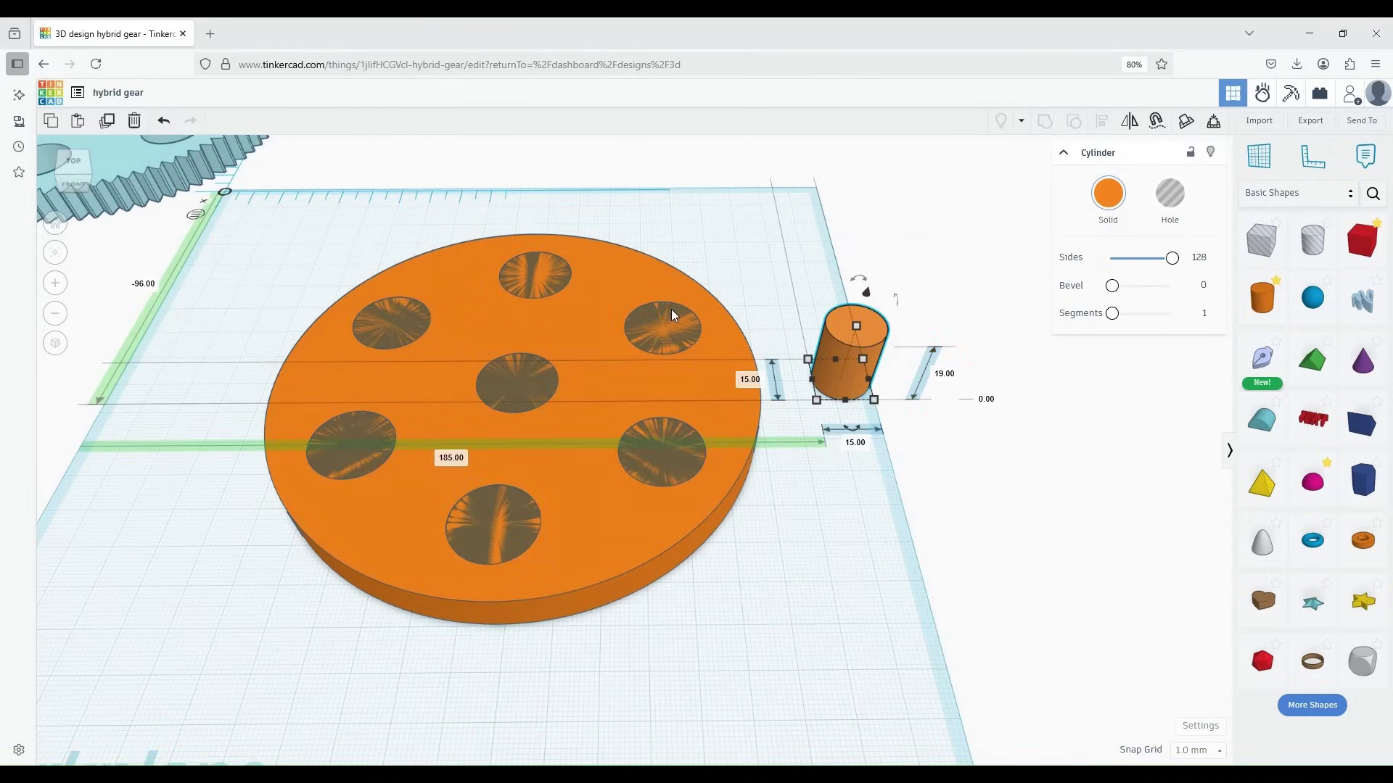
{"action": "left_click", "coordinate": [668, 316]}
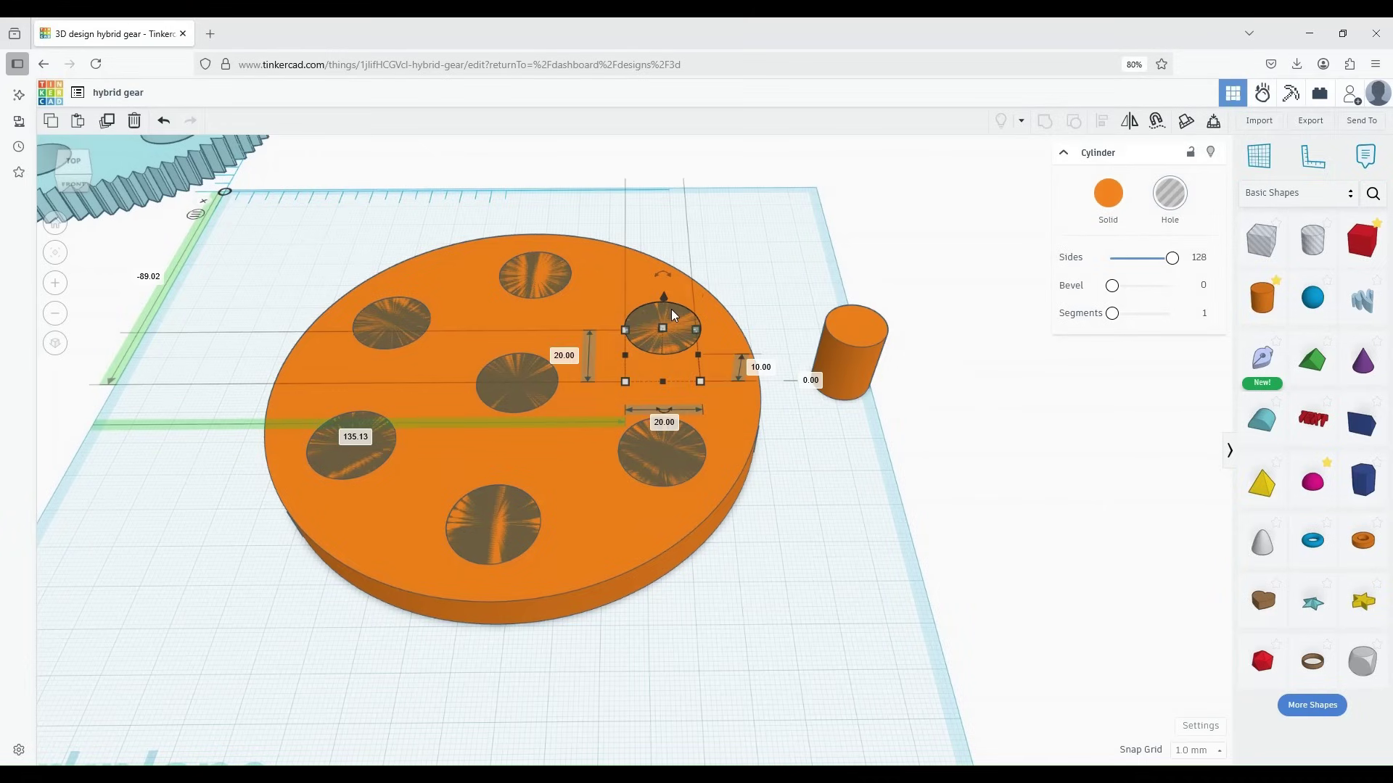
{"action": "left_click", "coordinate": [874, 339], "text": "shift"}
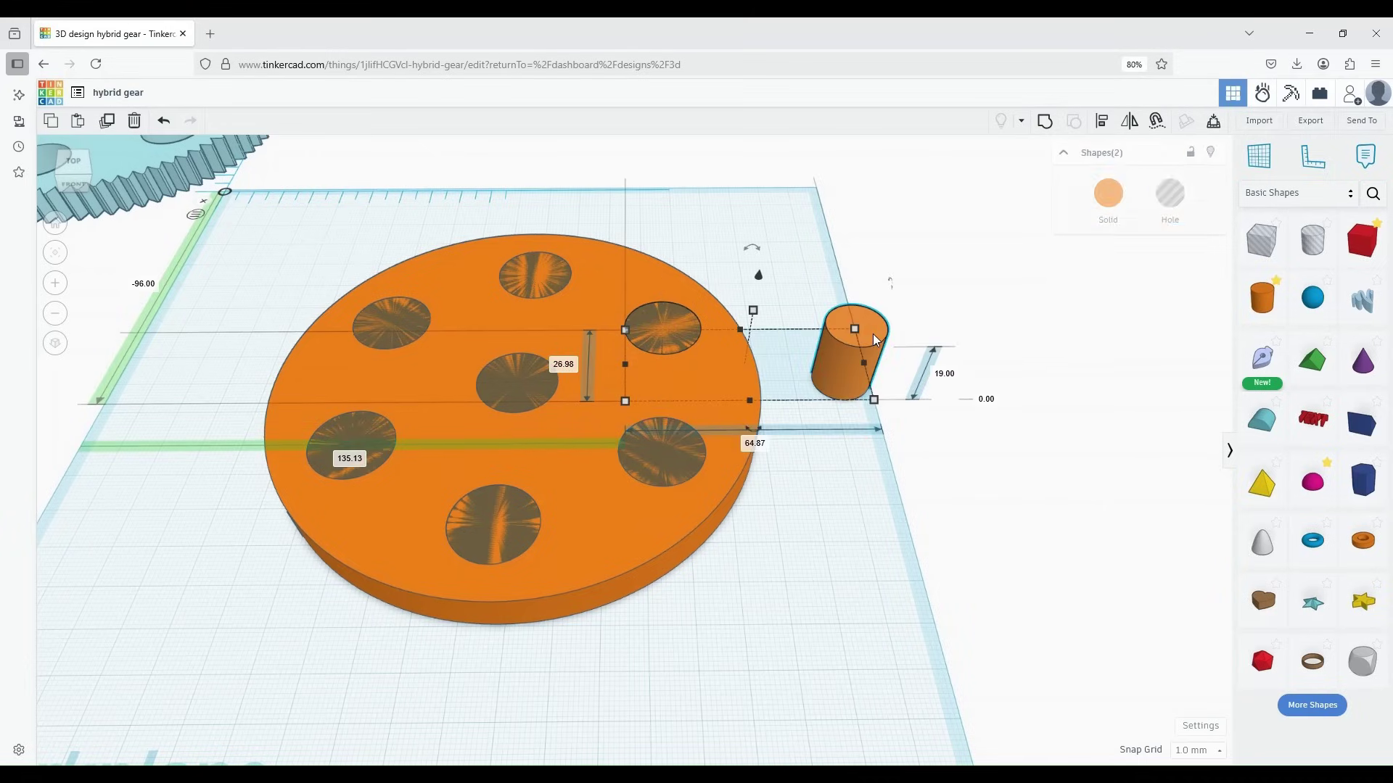
{"action": "left_click", "coordinate": [1101, 124]}
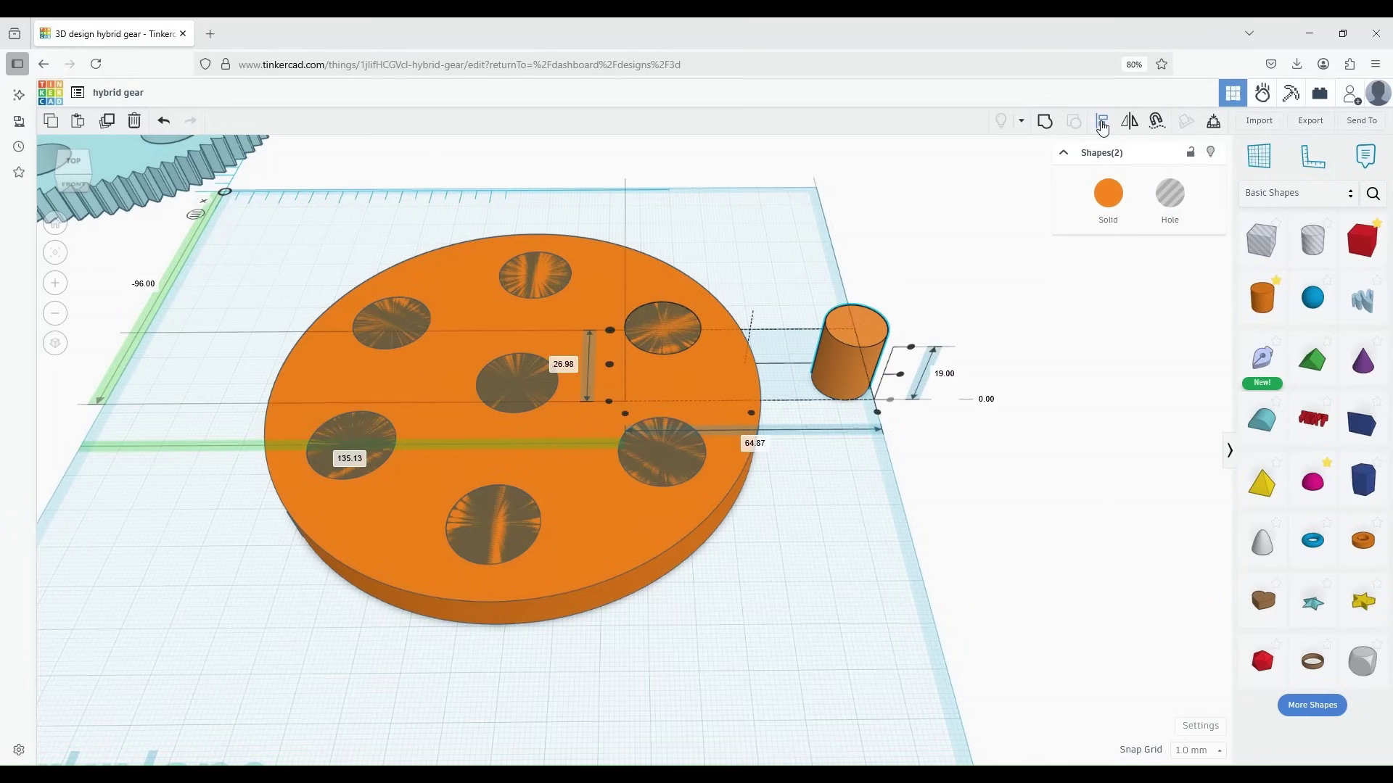
{"action": "left_click", "coordinate": [611, 356]}
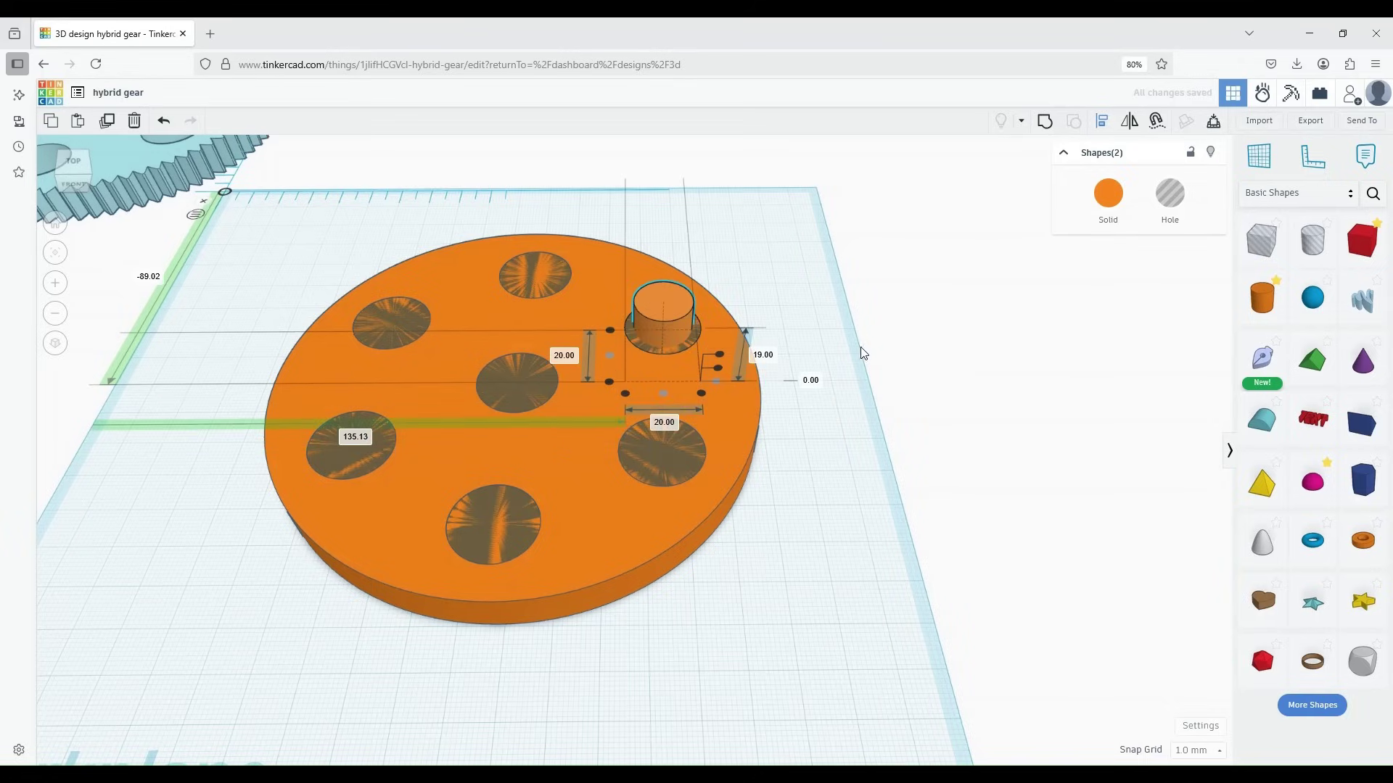
{"action": "left_click", "coordinate": [906, 330]}
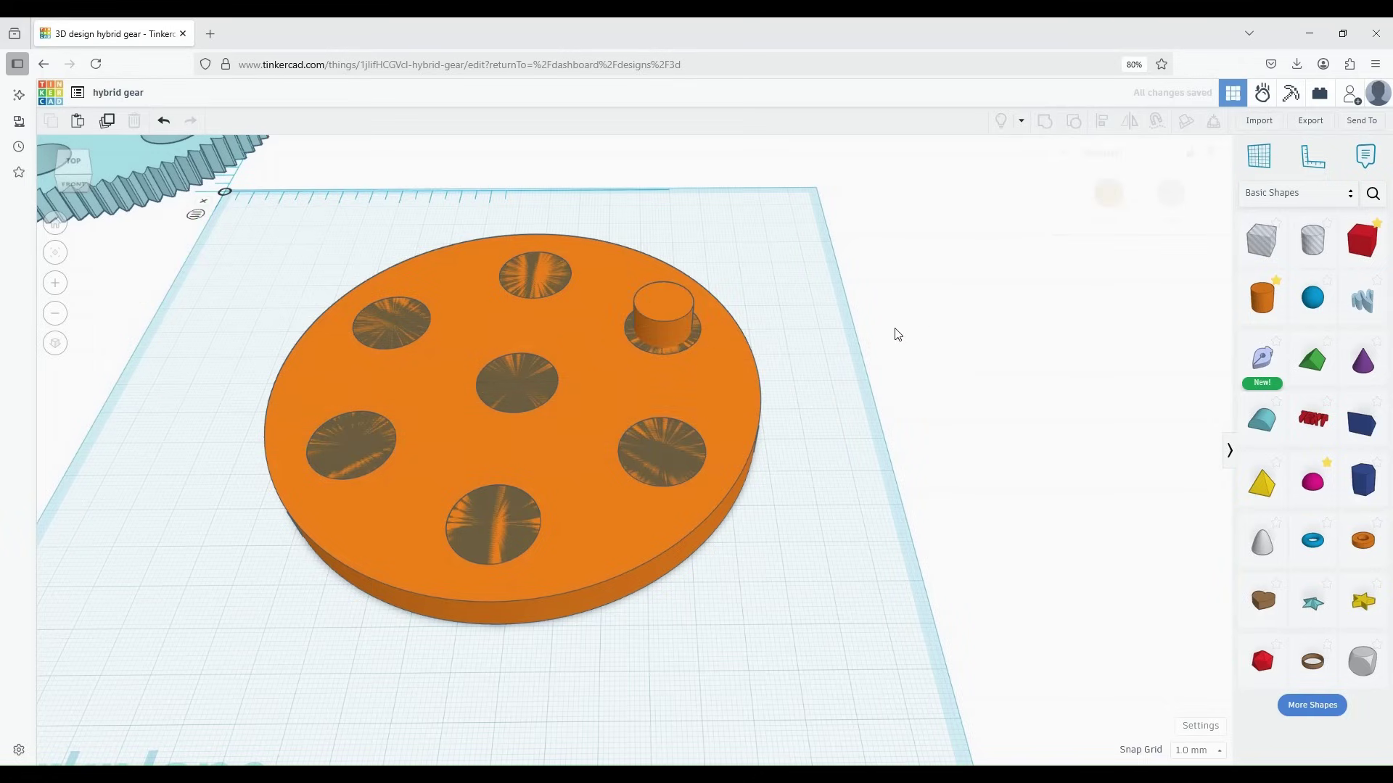
{"action": "left_click", "coordinate": [630, 334]}
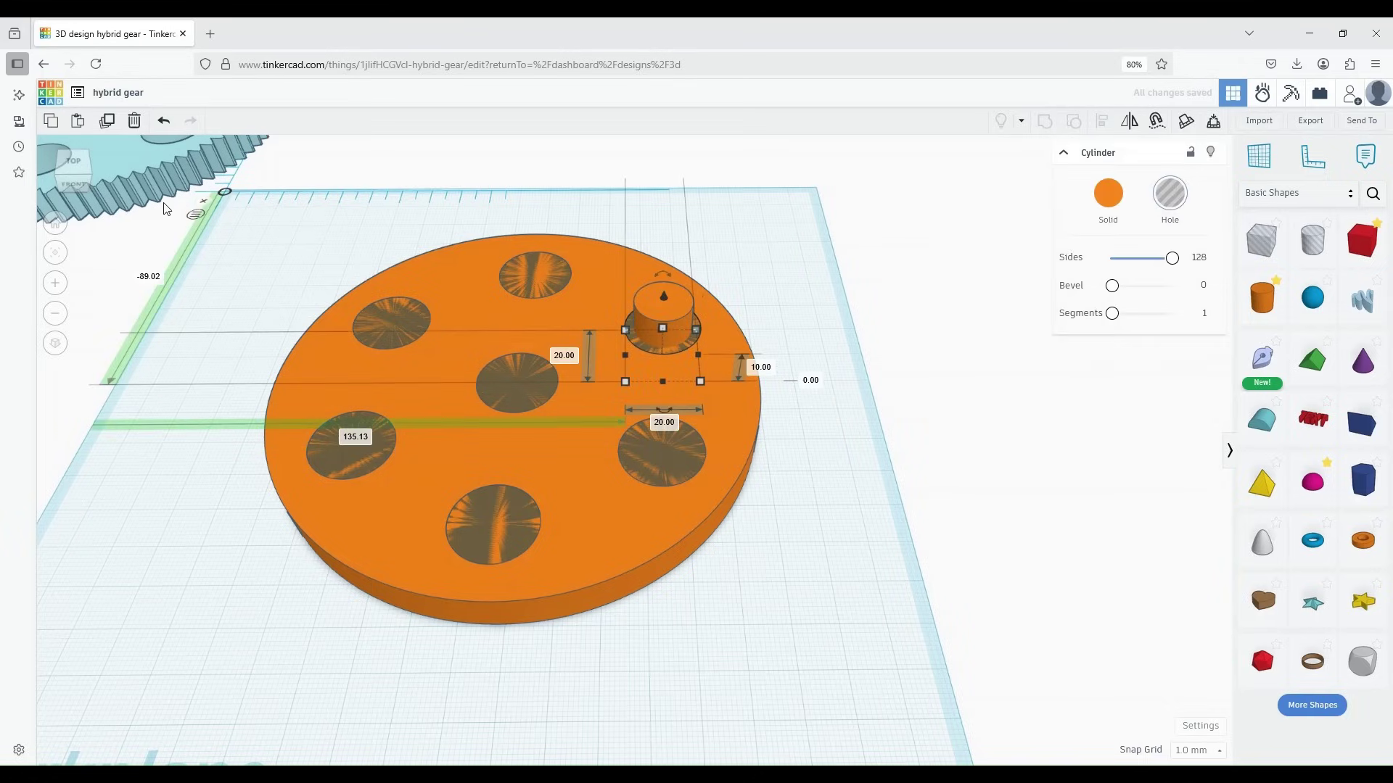
{"action": "key", "text": "Escape"}
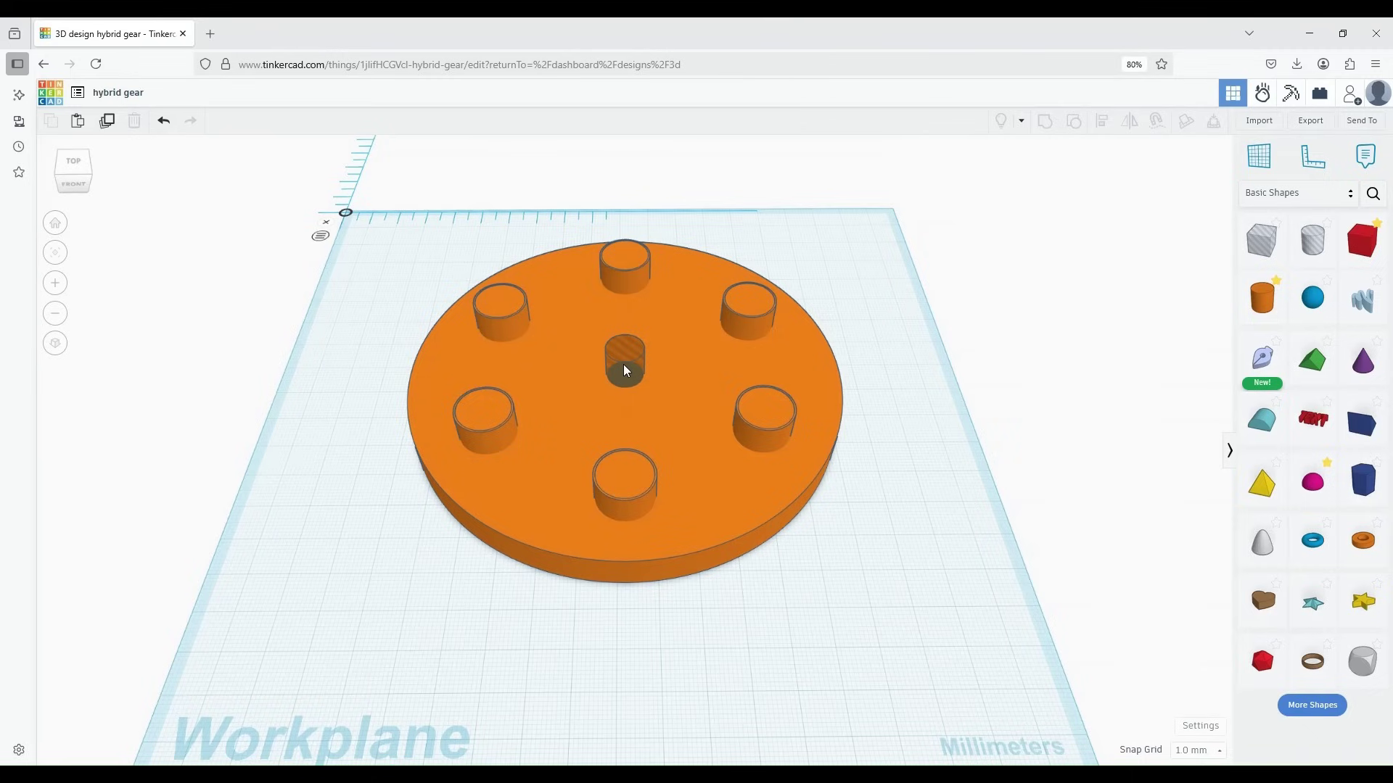
Box-select the disc, six pins and centre hole cylinder and group them into one part
{"action": "left_click", "coordinate": [626, 371]}
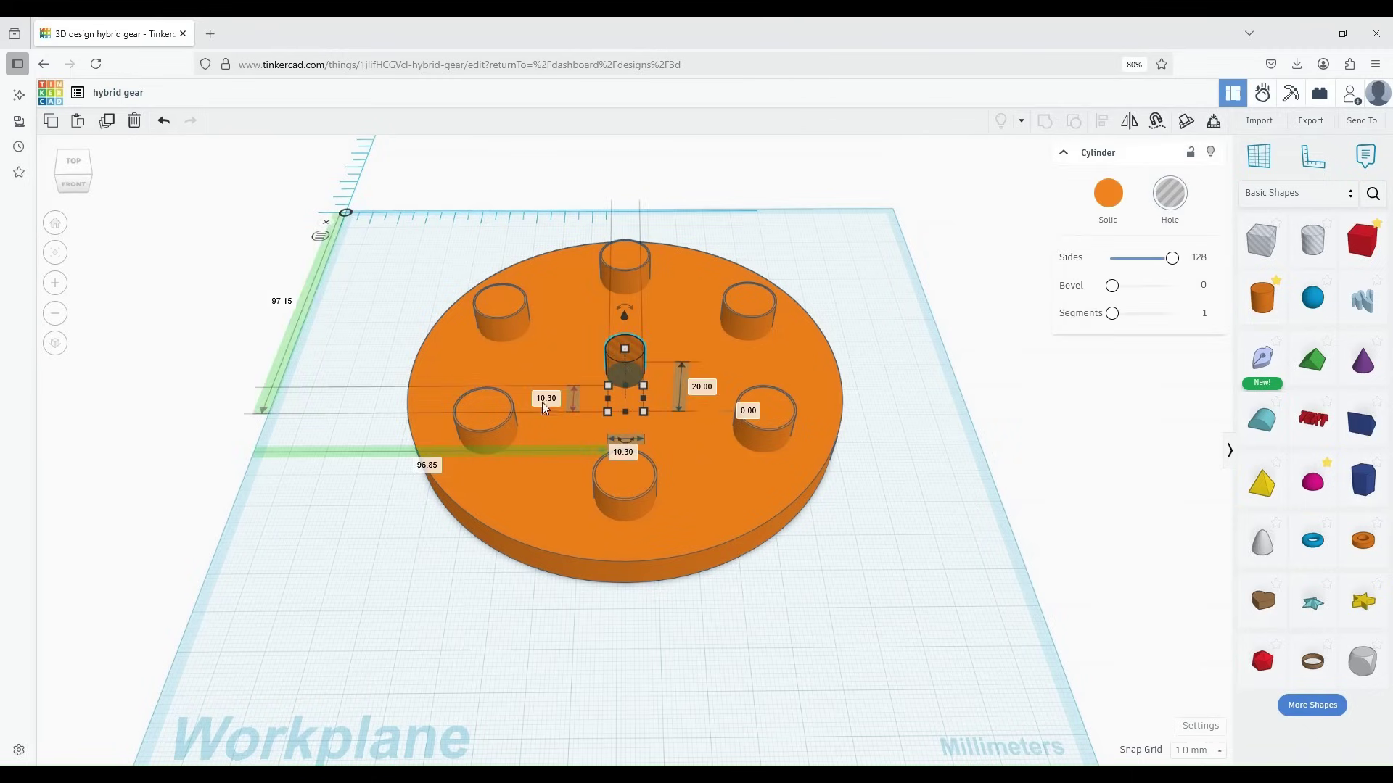
{"action": "left_click", "coordinate": [887, 310]}
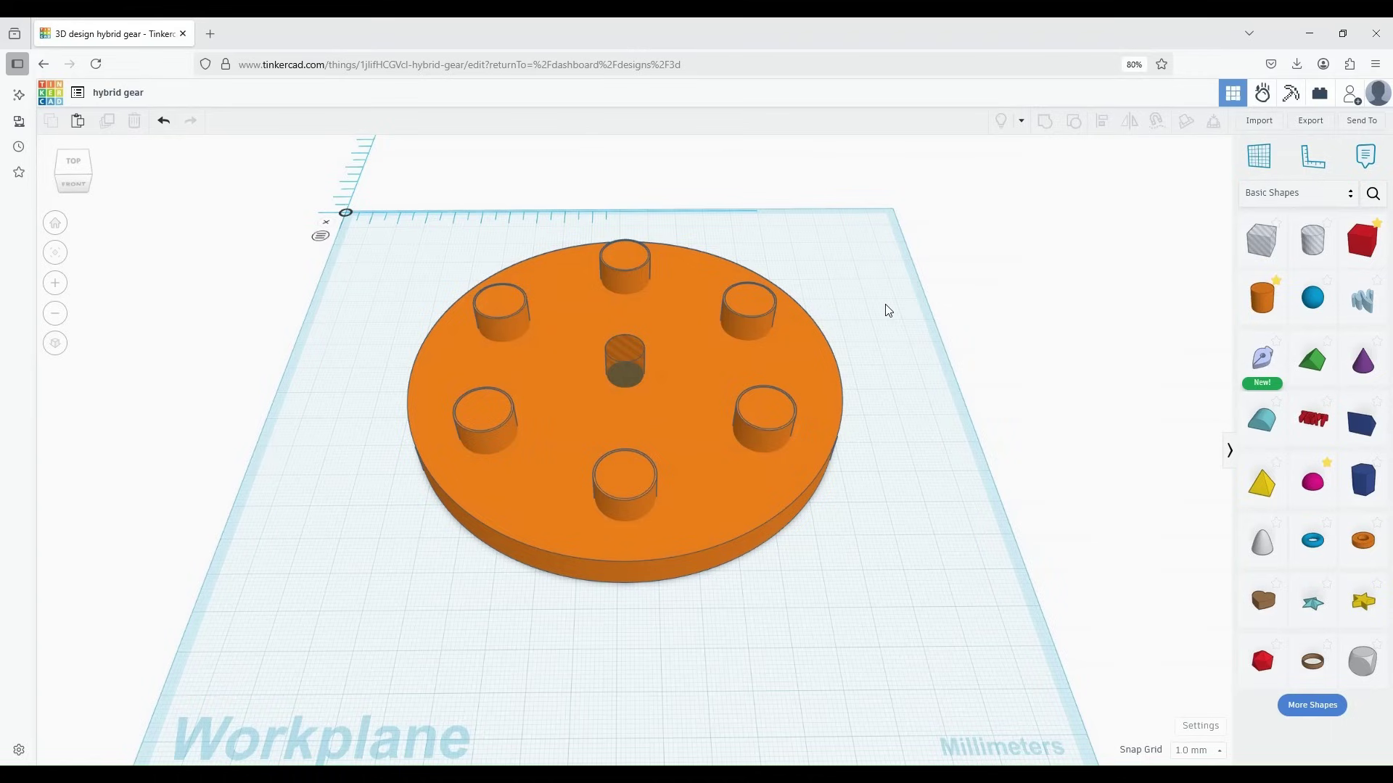
{"action": "left_click_drag", "start_coordinate": [394, 237], "coordinate": [858, 584]}
{"action": "left_click", "coordinate": [1044, 120]}
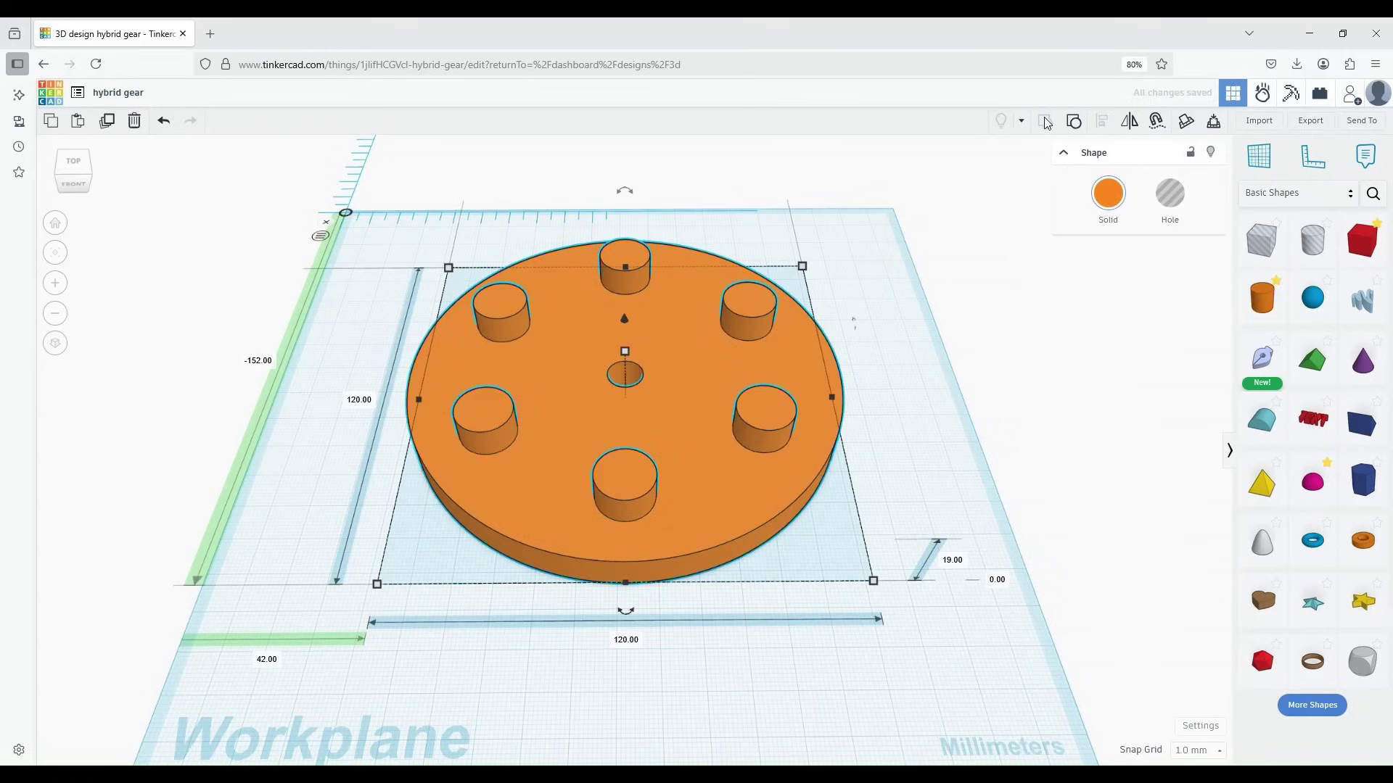